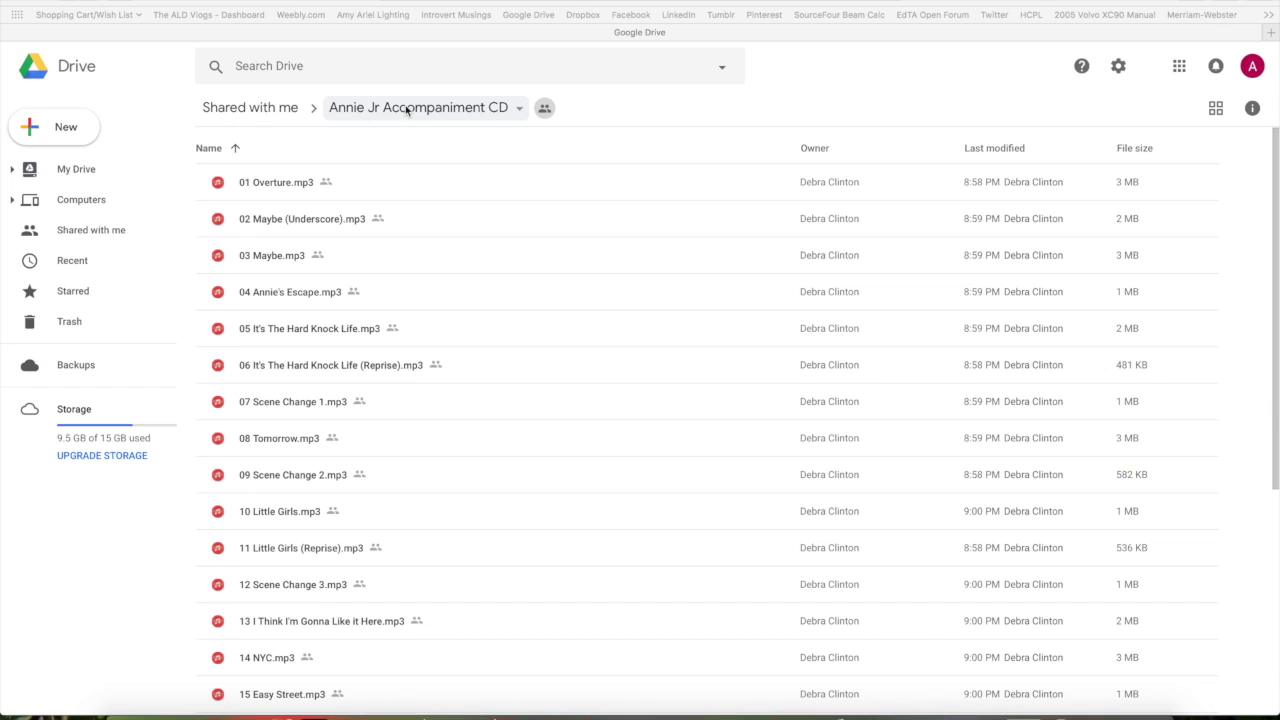
Download the entire Annie Jr Accompaniment CD folder from Google Drive as a zip
left_click(521, 112)
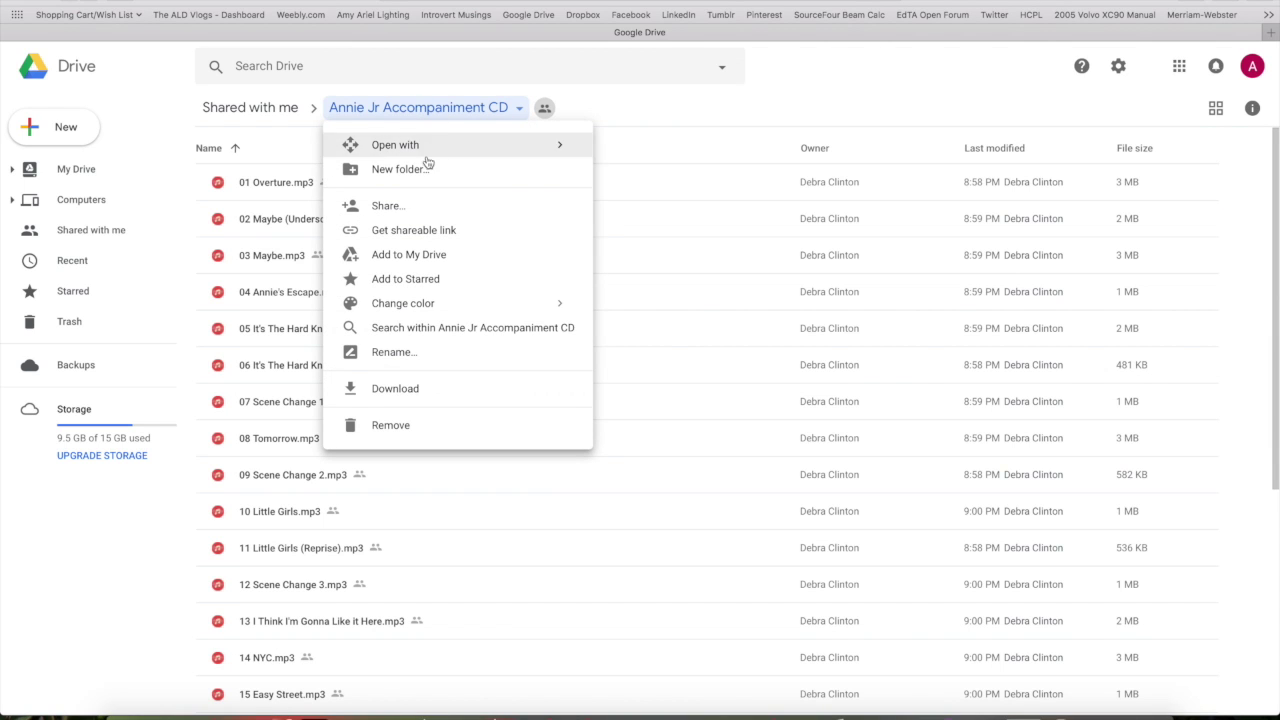
left_click(420, 389)
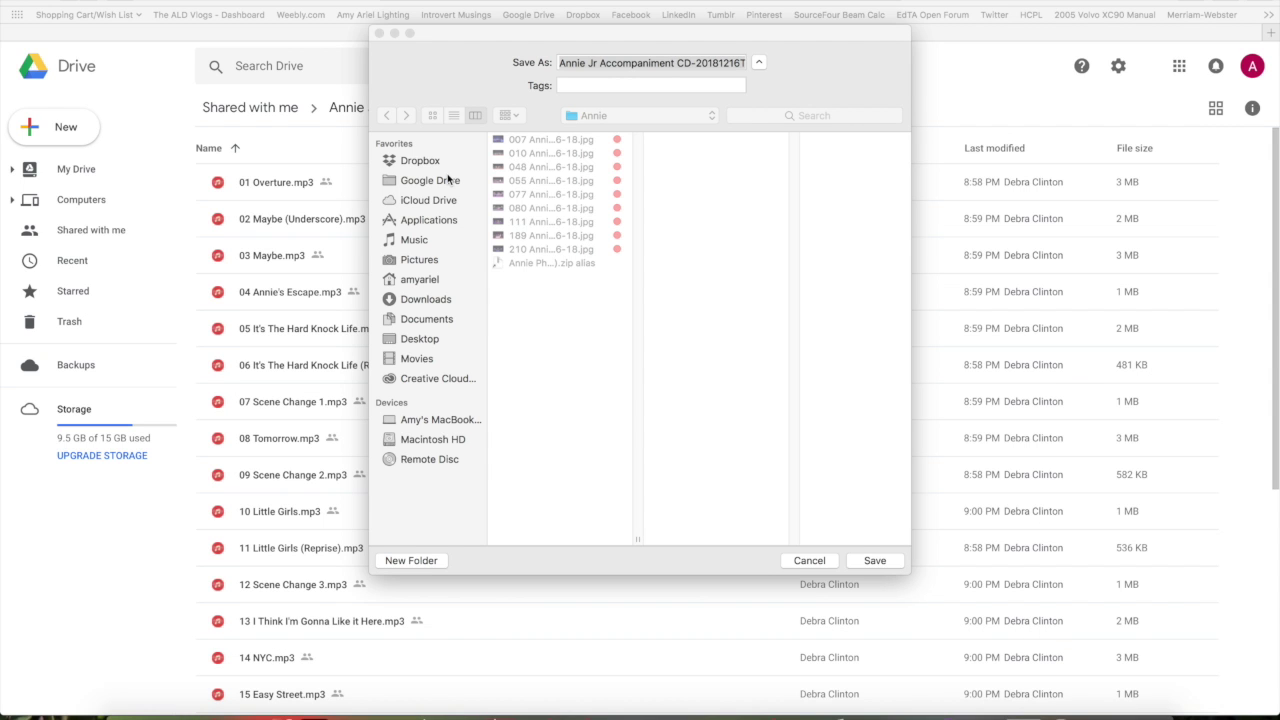
Save the Annie Jr Accompaniment CD zip file to the Desktop
left_click(491, 79)
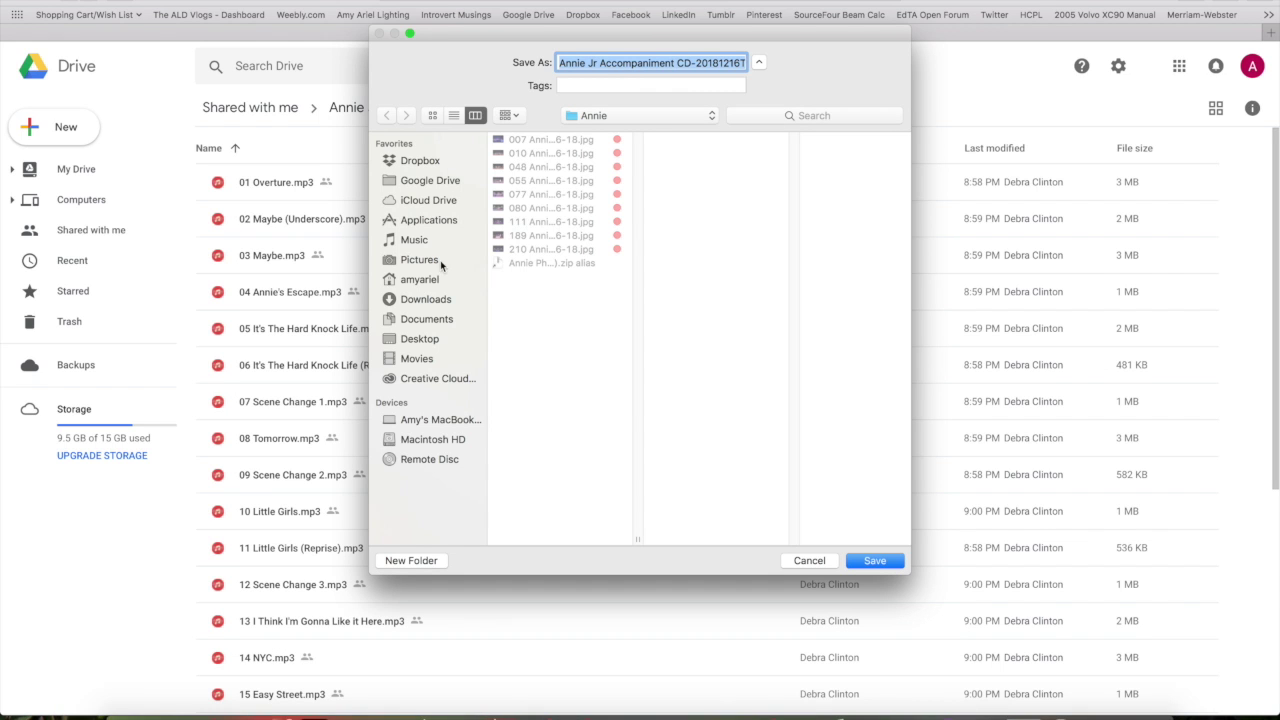
left_click(419, 340)
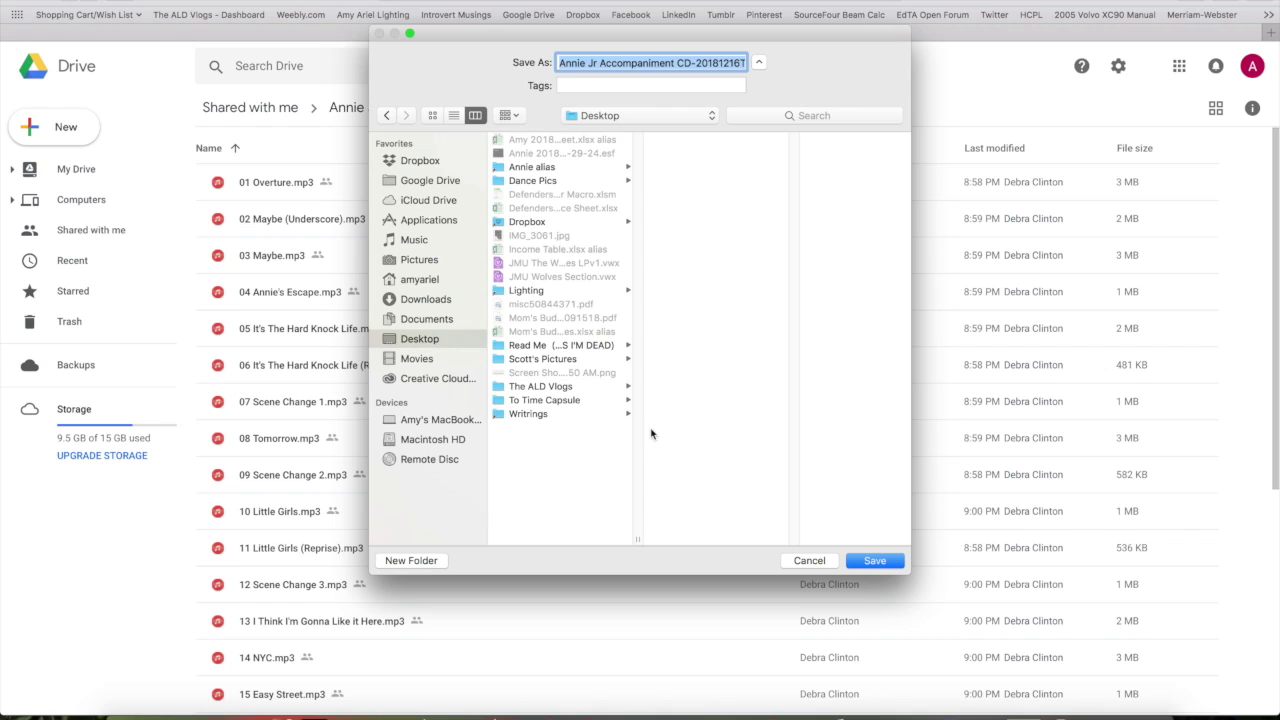
left_click(875, 563)
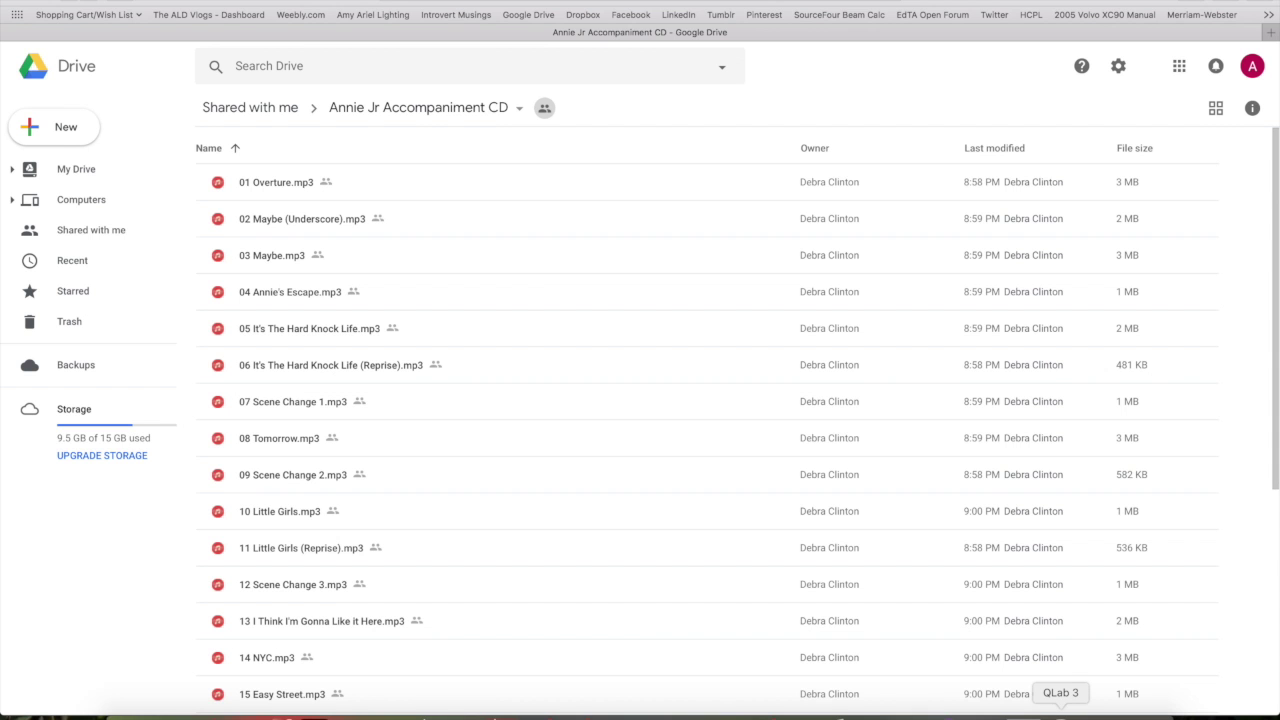
Open a new Finder window and unzip the downloaded archive on the Desktop
left_click(1061, 712)
right_click(130, 712)
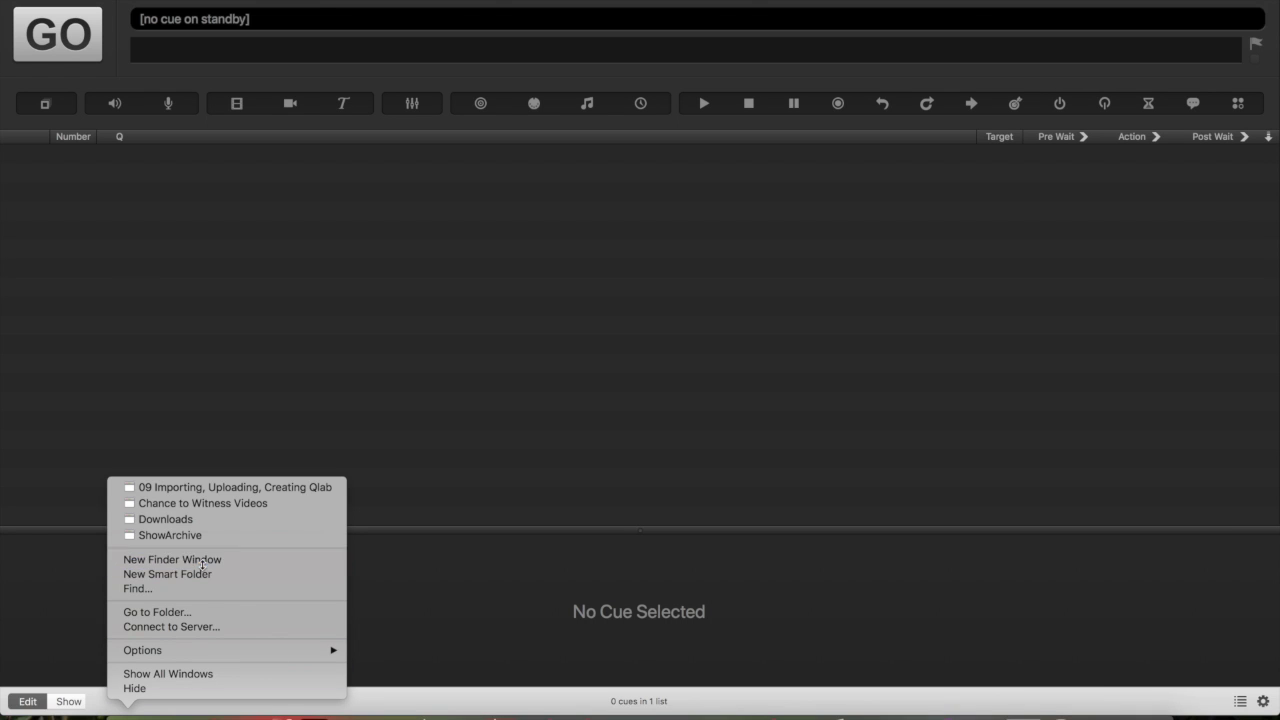
left_click(531, 361)
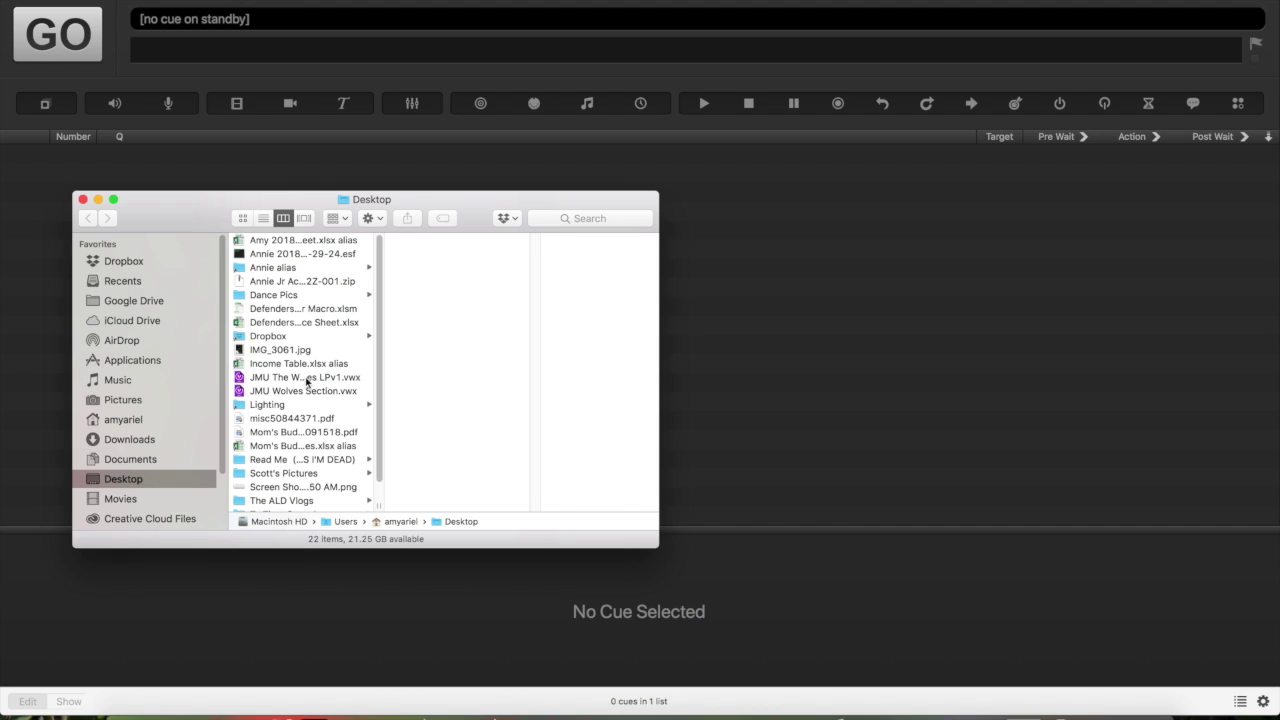
scroll(307, 381, "down", 2)
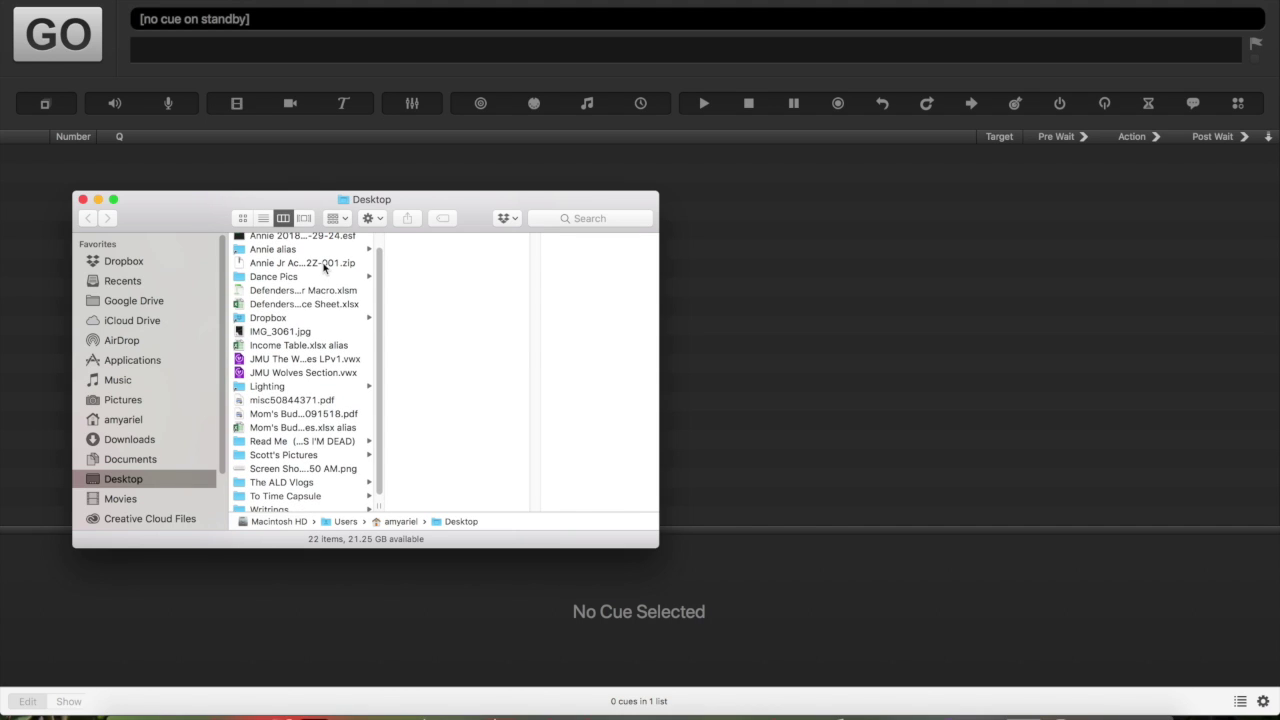
left_click(324, 264)
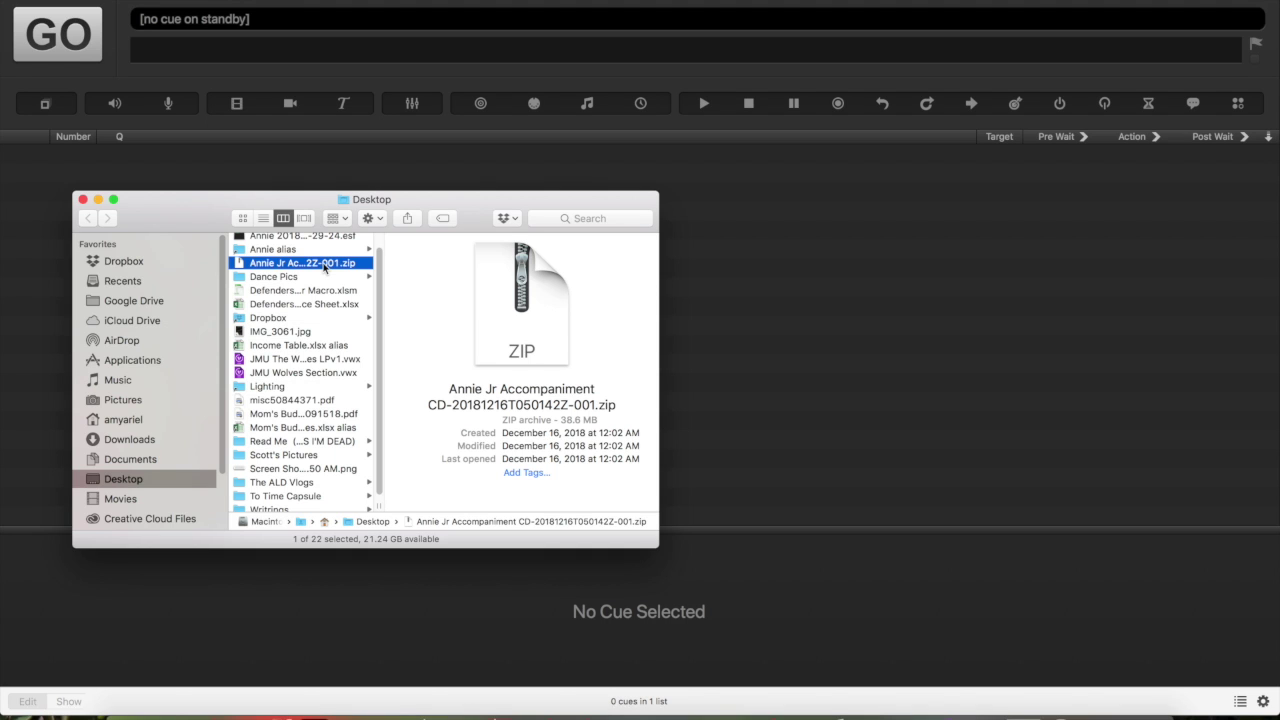
double_click(324, 264)
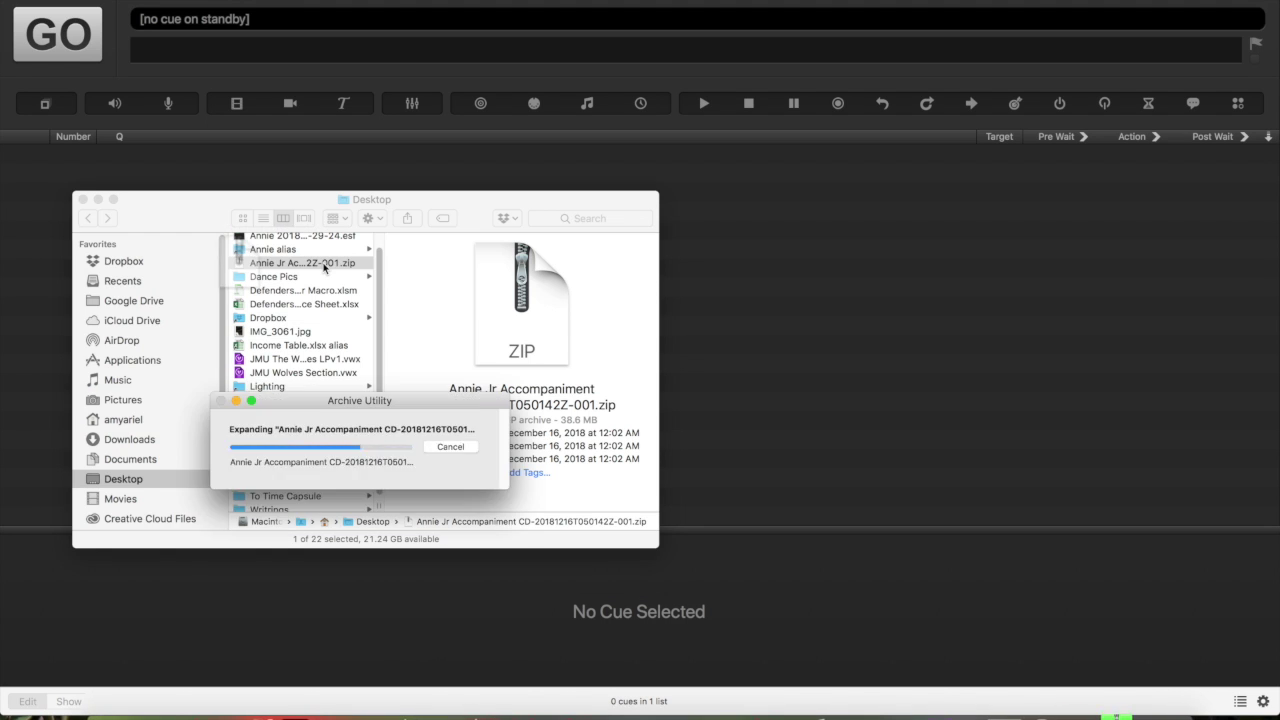
Select all the mp3 tracks in the Annie Jr Accompaniment CD folder and drop them into QLab's cue list
left_click(355, 266)
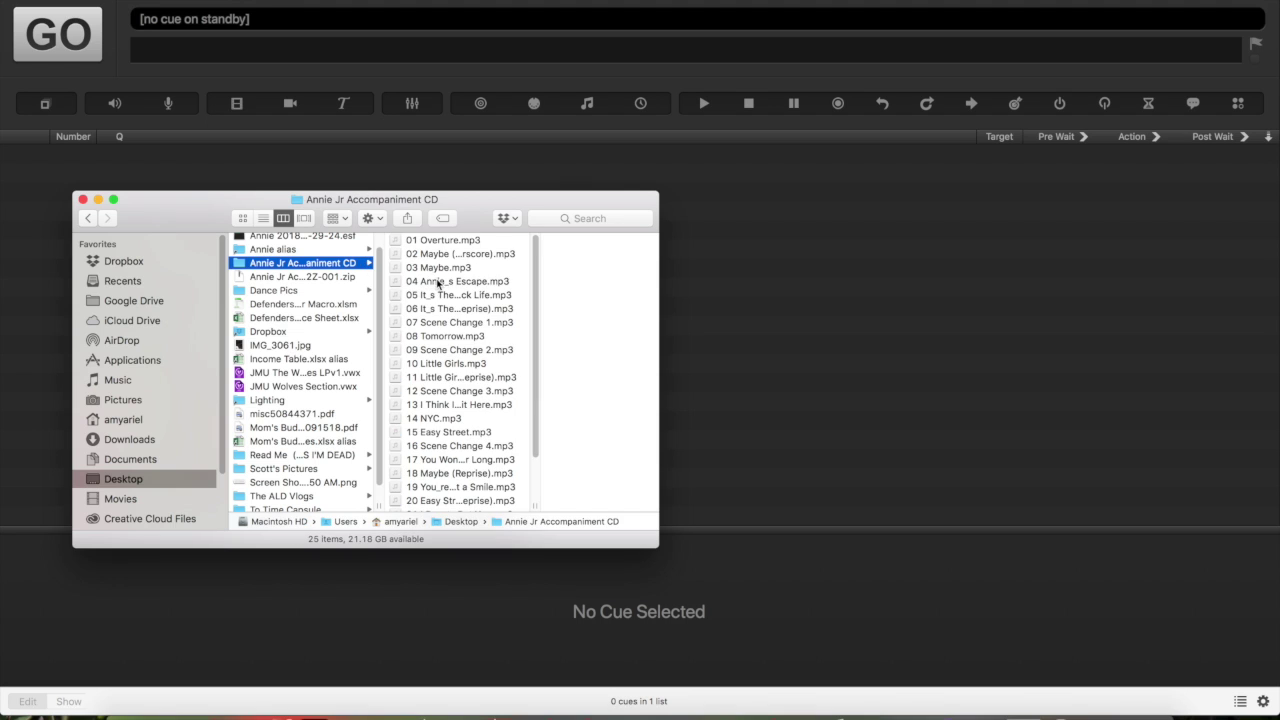
left_click(484, 256)
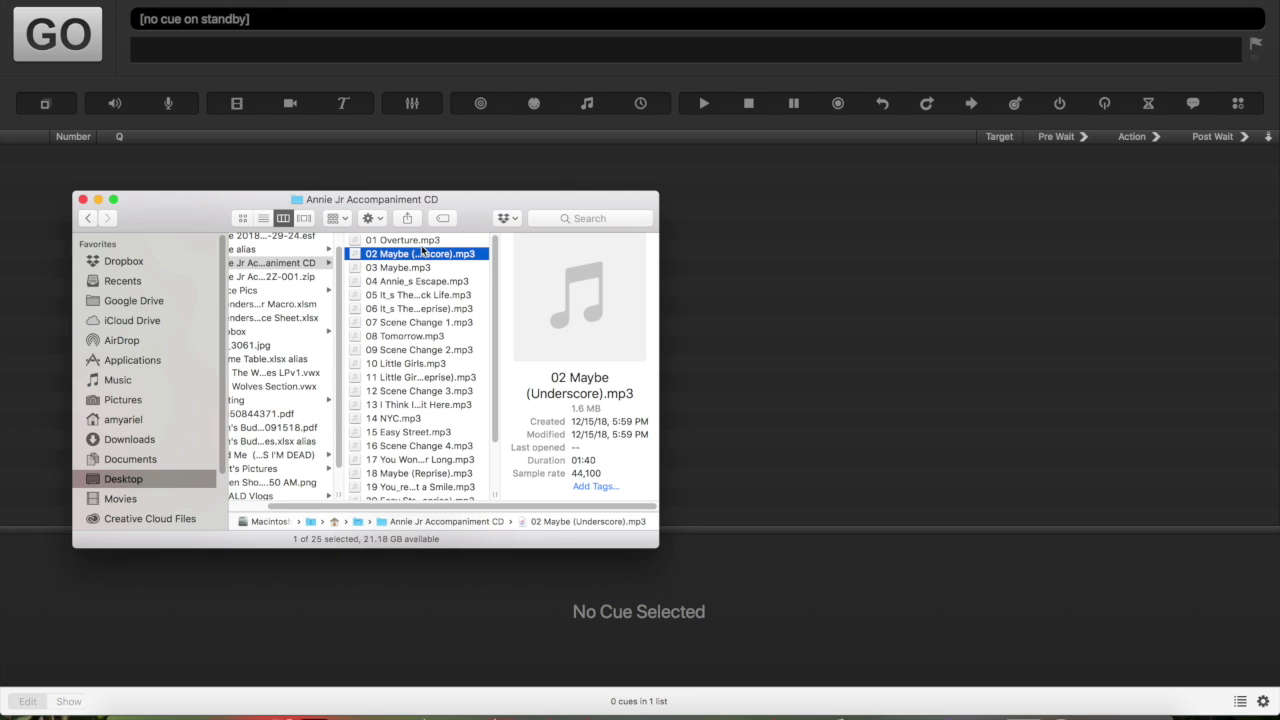
left_click(424, 241)
key("super+a")
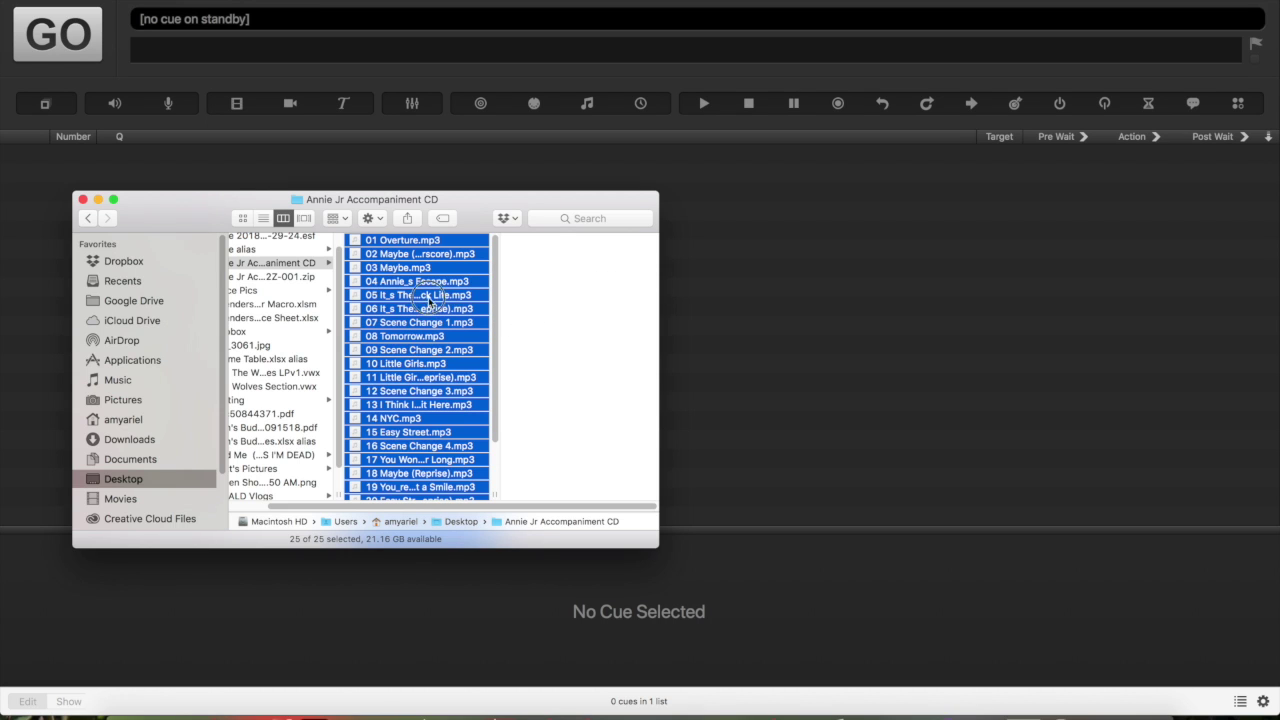
left_click_drag(430, 300, 842, 232)
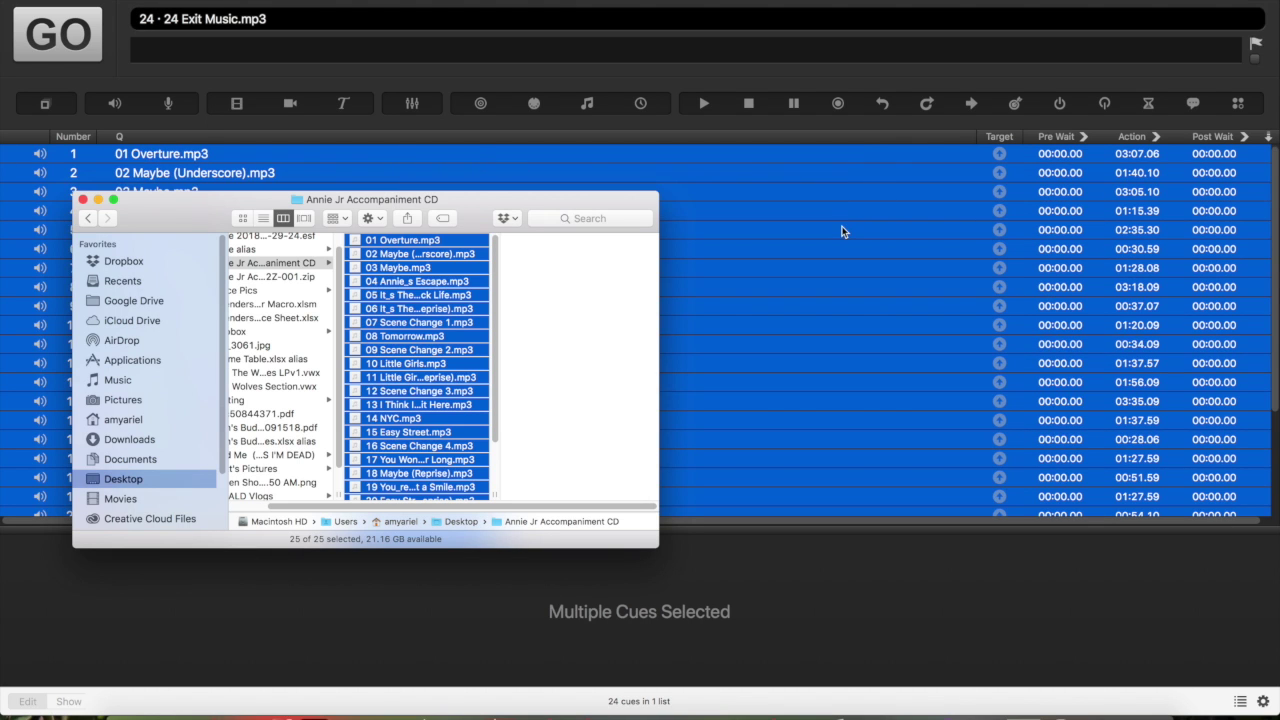
Review the 24 imported audio cues and select cue 1, 01 Overture.mp3
left_click(848, 136)
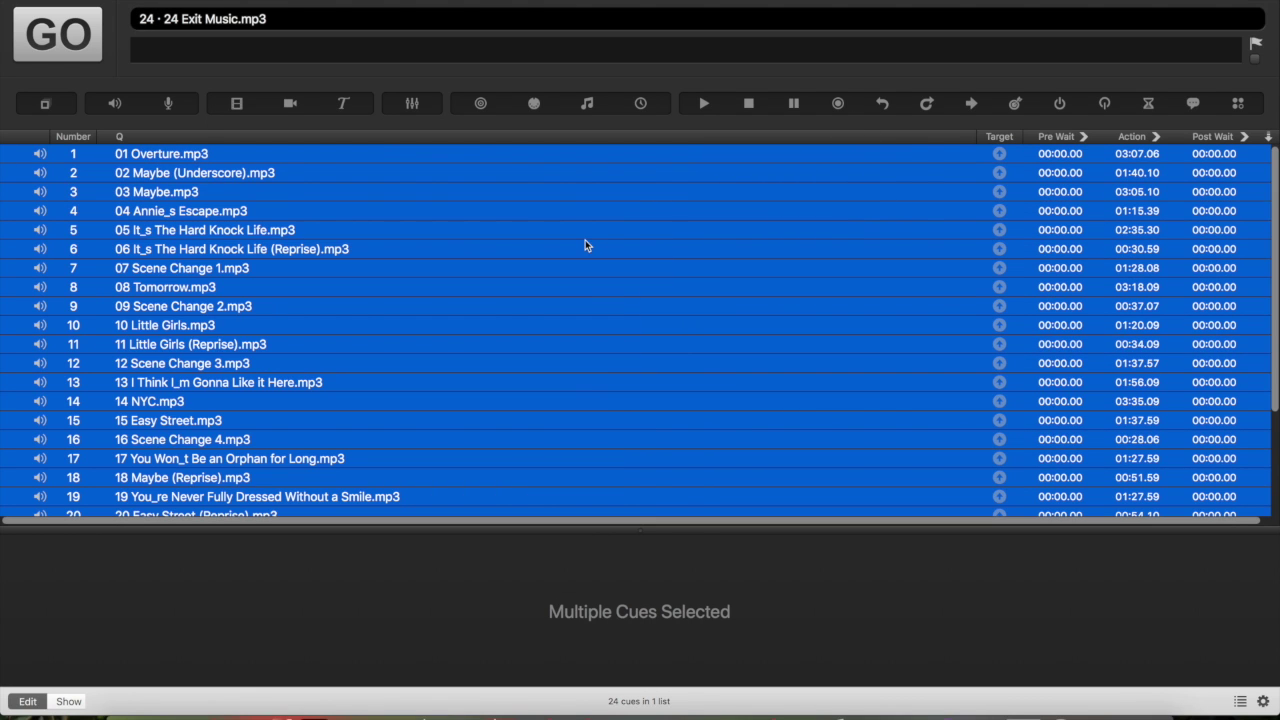
scroll(343, 262, "down", 5)
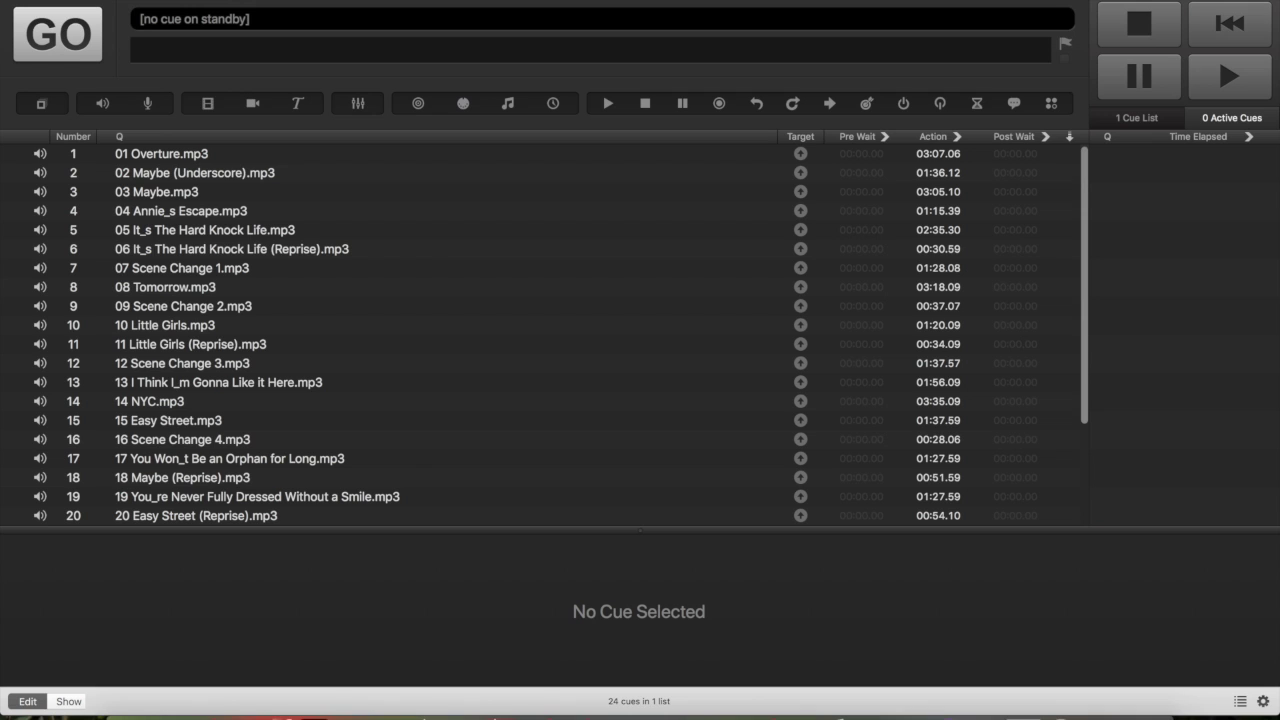
left_click(266, 156)
left_click_drag(266, 156, 271, 222)
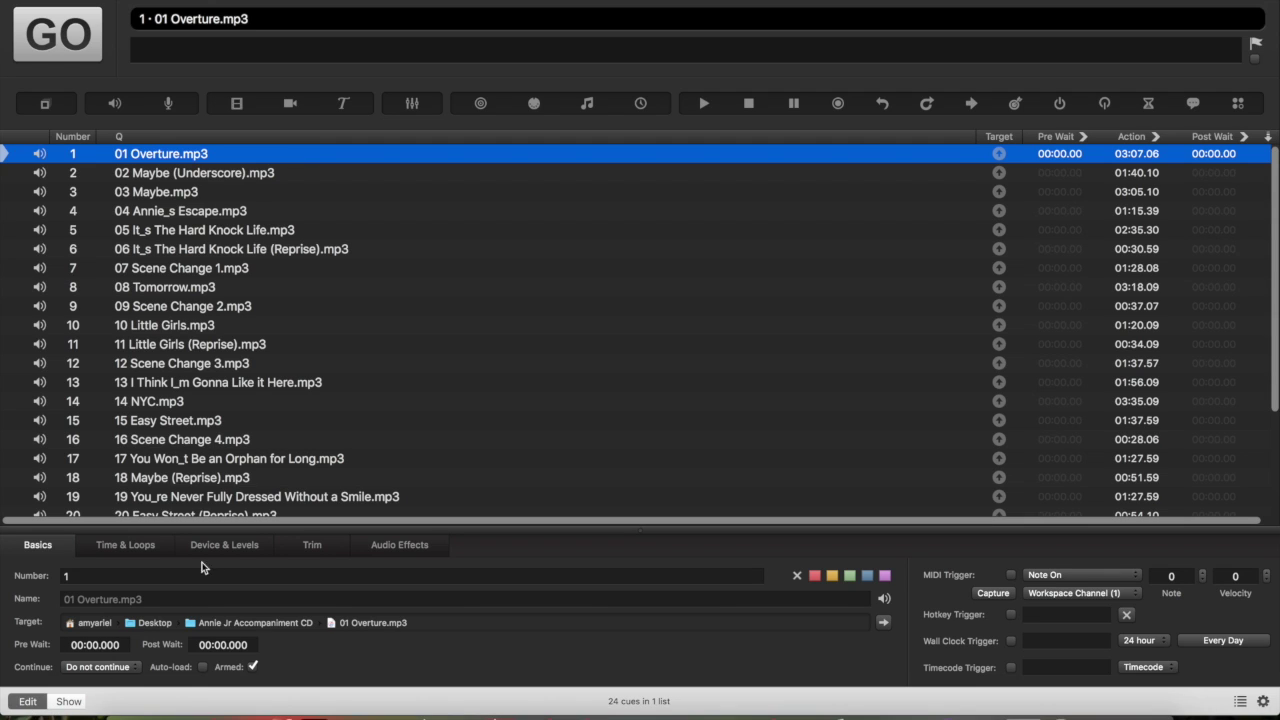
Lower cue 1's master trim from +1.3 to -.3
left_click(296, 550)
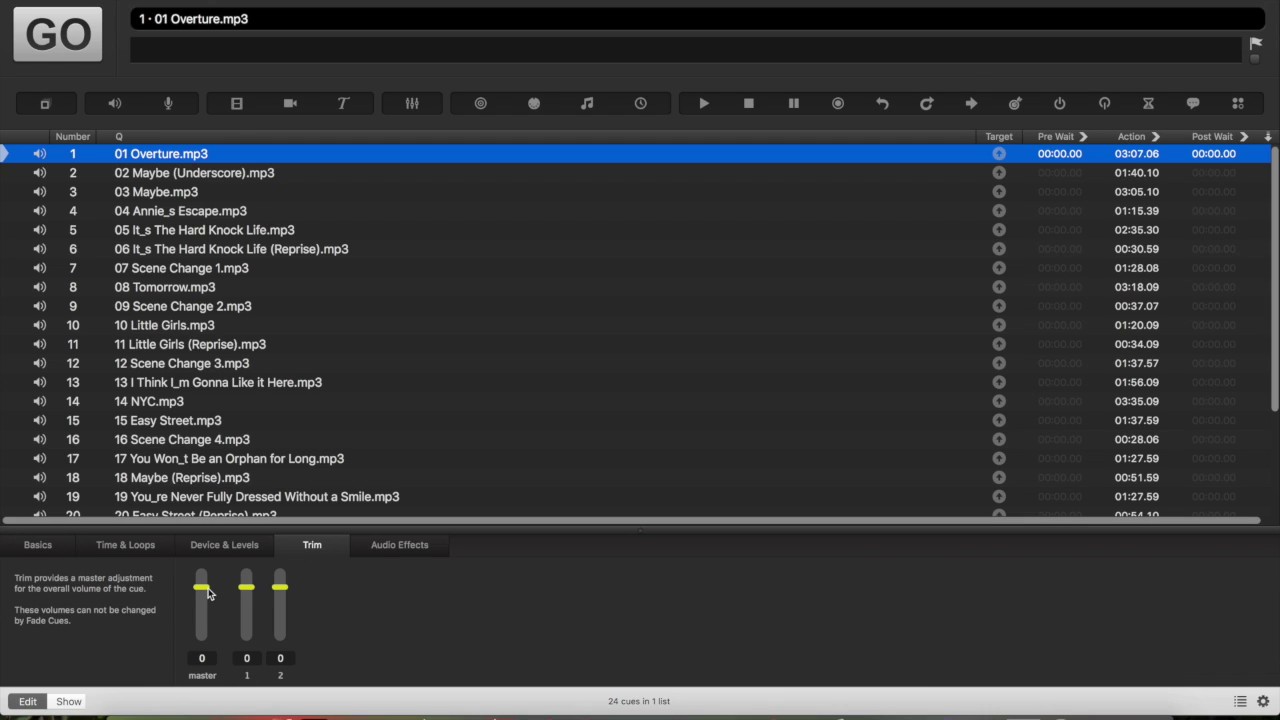
left_click_drag(208, 593, 207, 592)
left_click_drag(201, 596, 205, 593)
left_click_drag(204, 593, 204, 593)
left_click(236, 104)
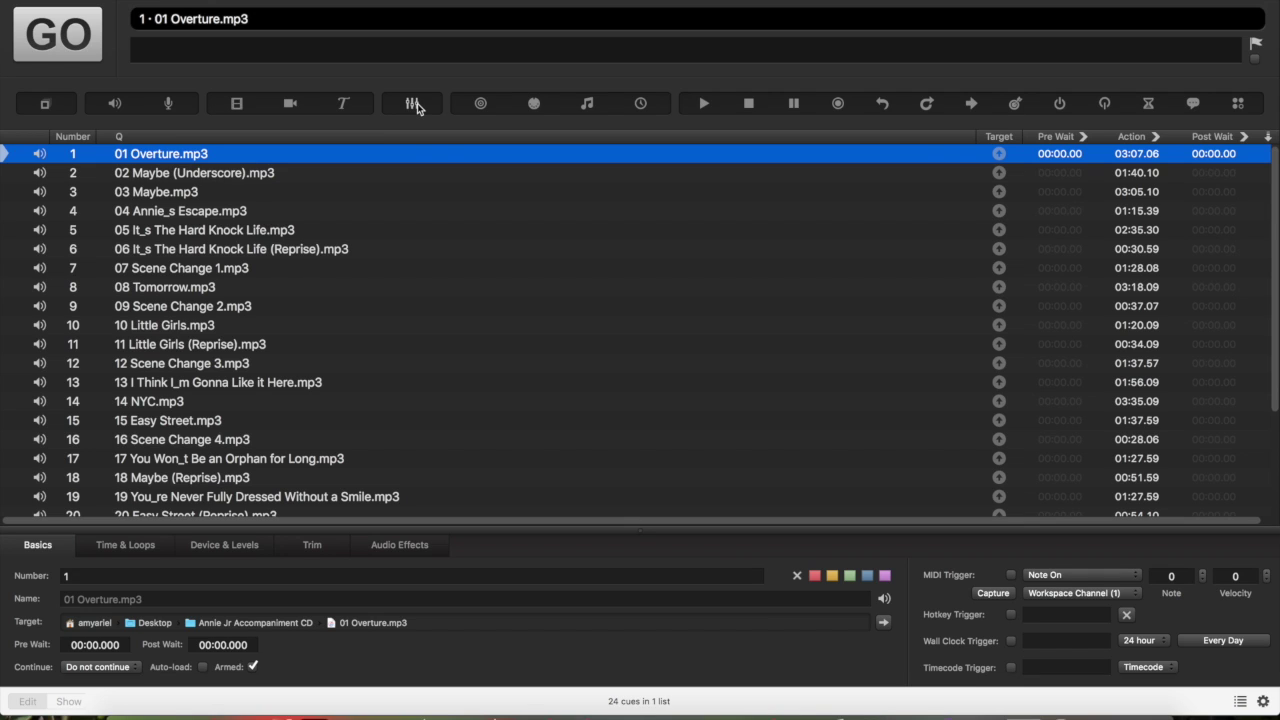
Insert fade cue 1.5 after the Overture and target it at cue 1
left_click_drag(417, 103, 362, 165)
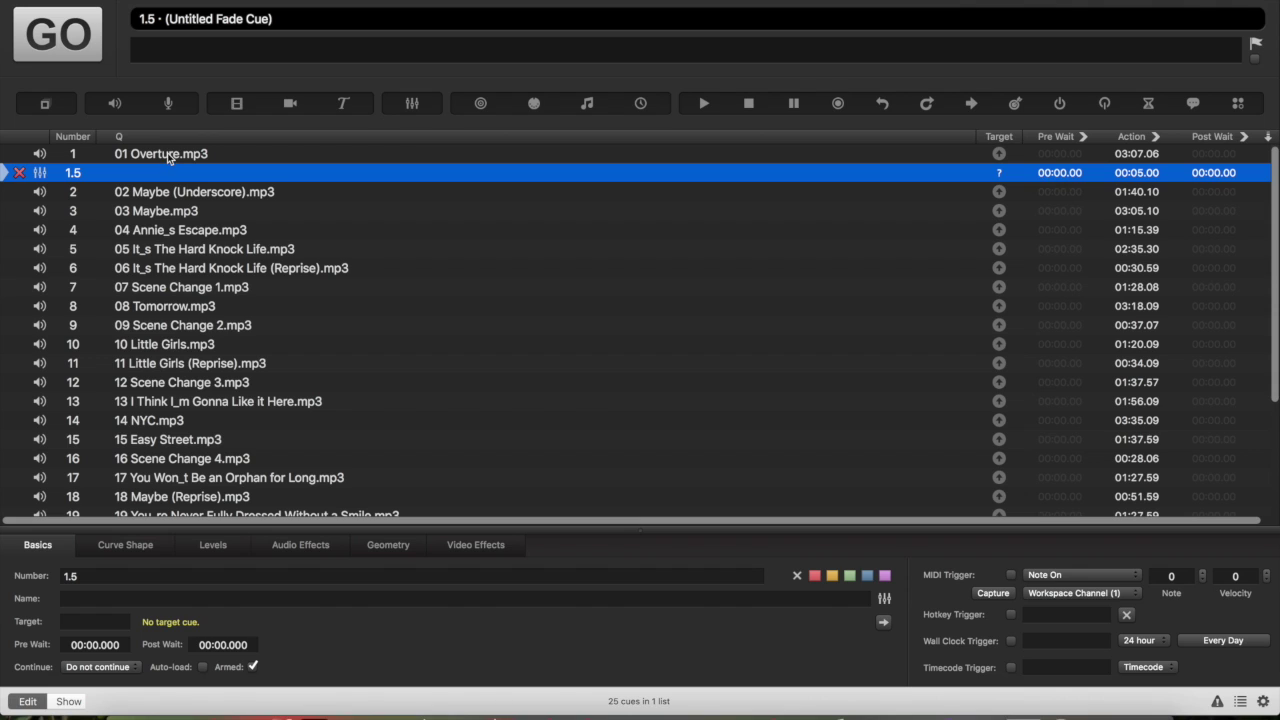
left_click_drag(167, 152, 181, 178)
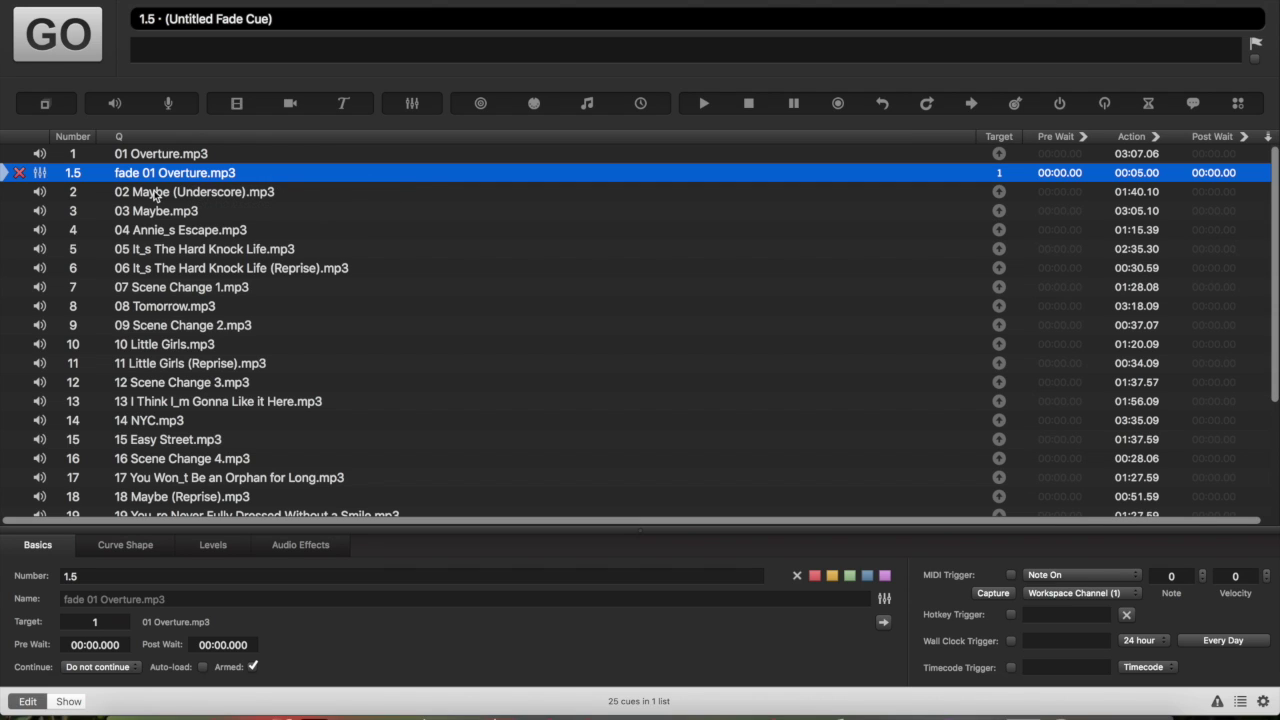
Set the fade cue's master and channel 1 levels to -INF
left_click(204, 546)
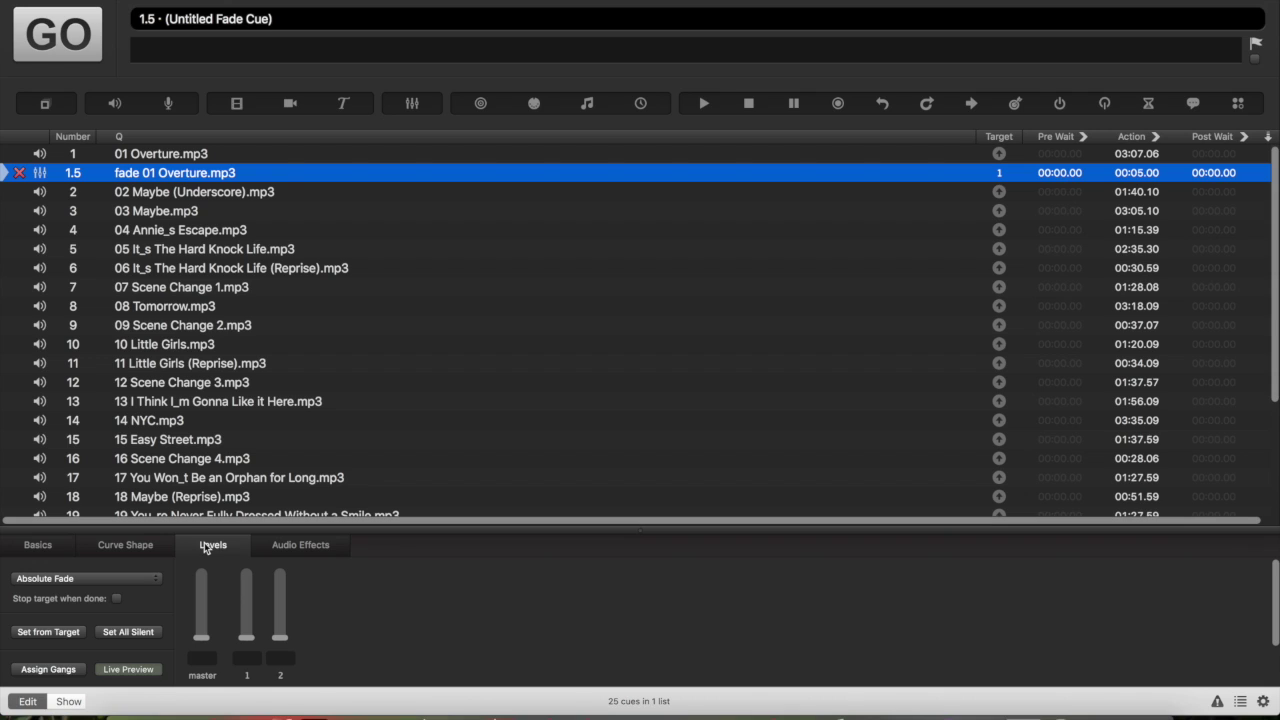
left_click(205, 658)
left_click(246, 658)
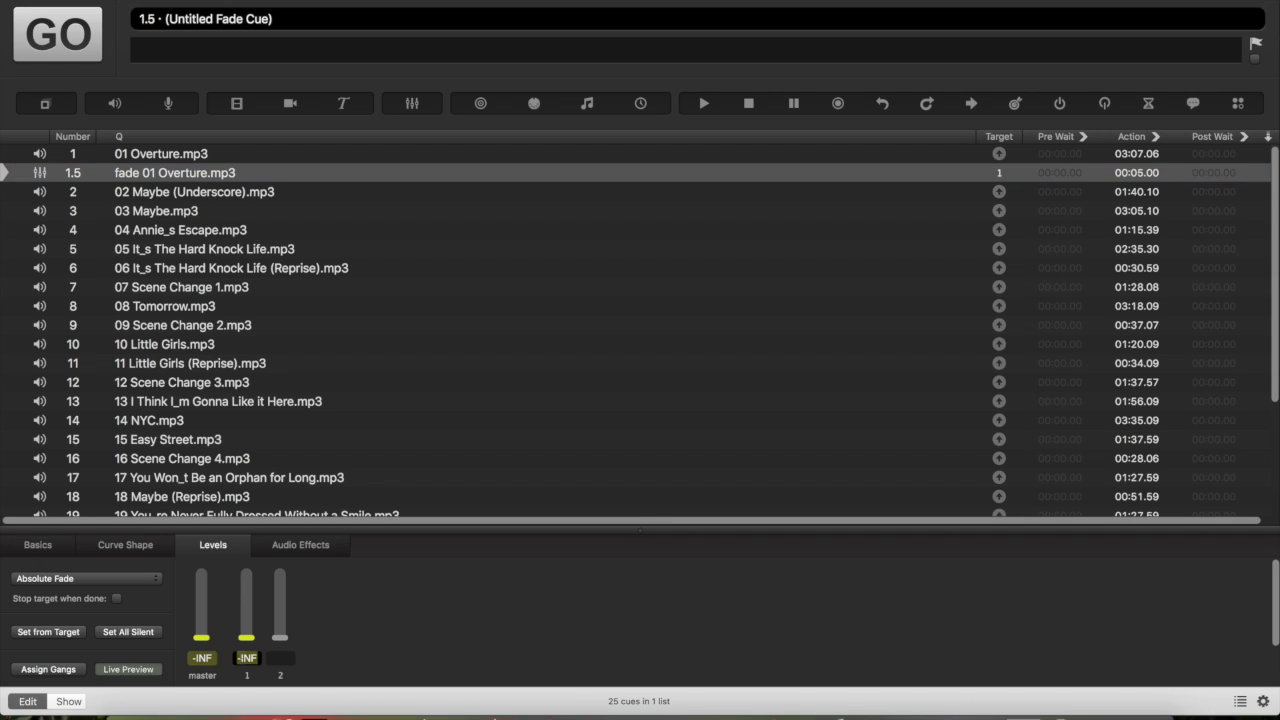
left_click(280, 658)
Enable 'Stop target when done' on the fade and view its S-curve shape
left_click(263, 544)
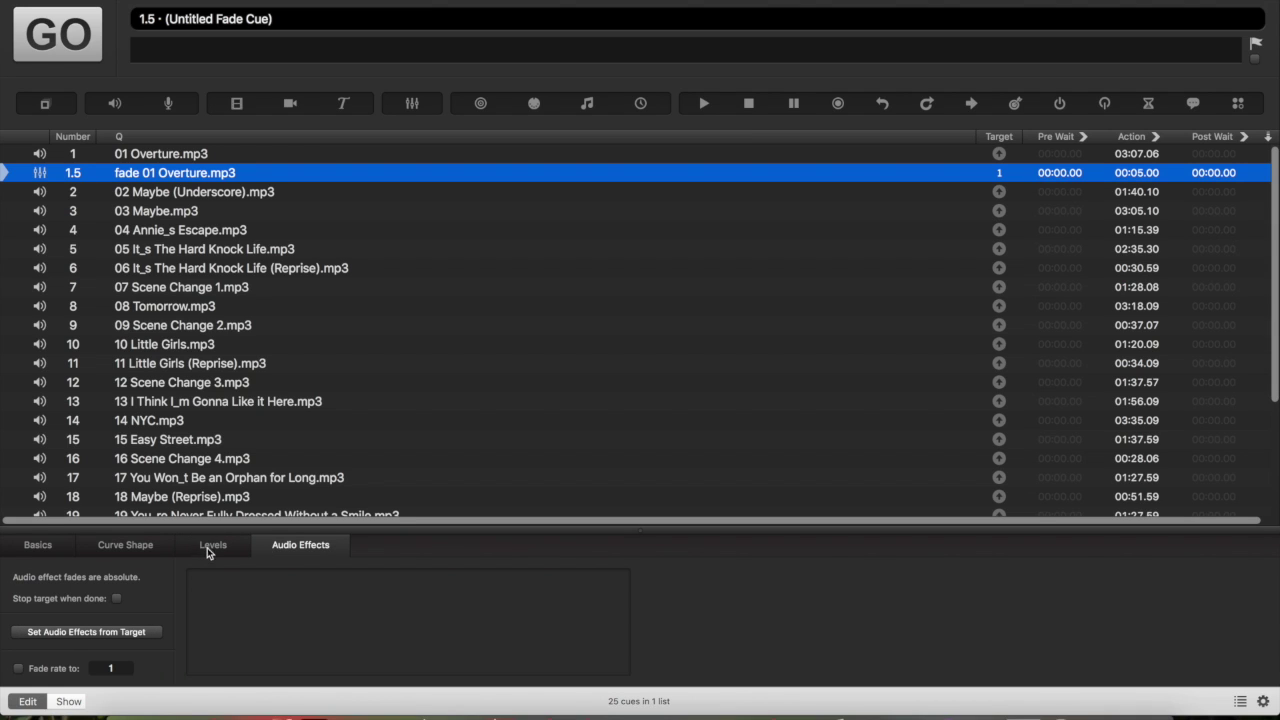
left_click(117, 600)
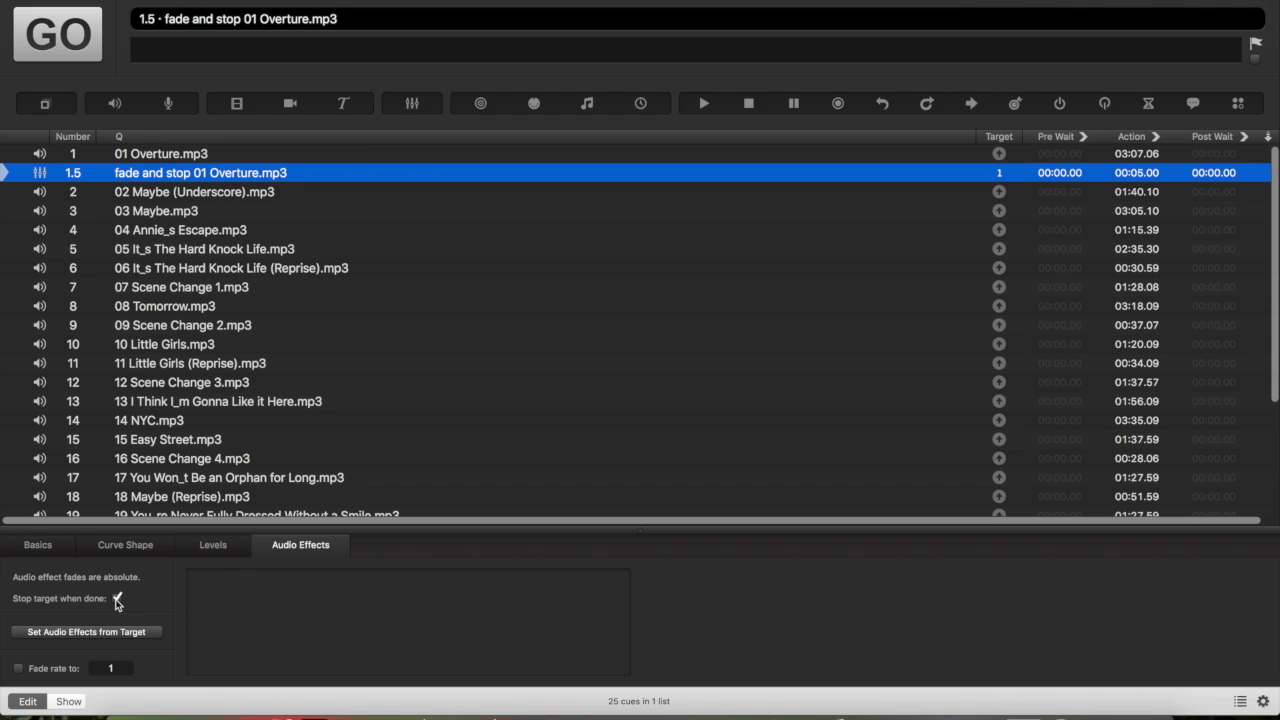
left_click(137, 546)
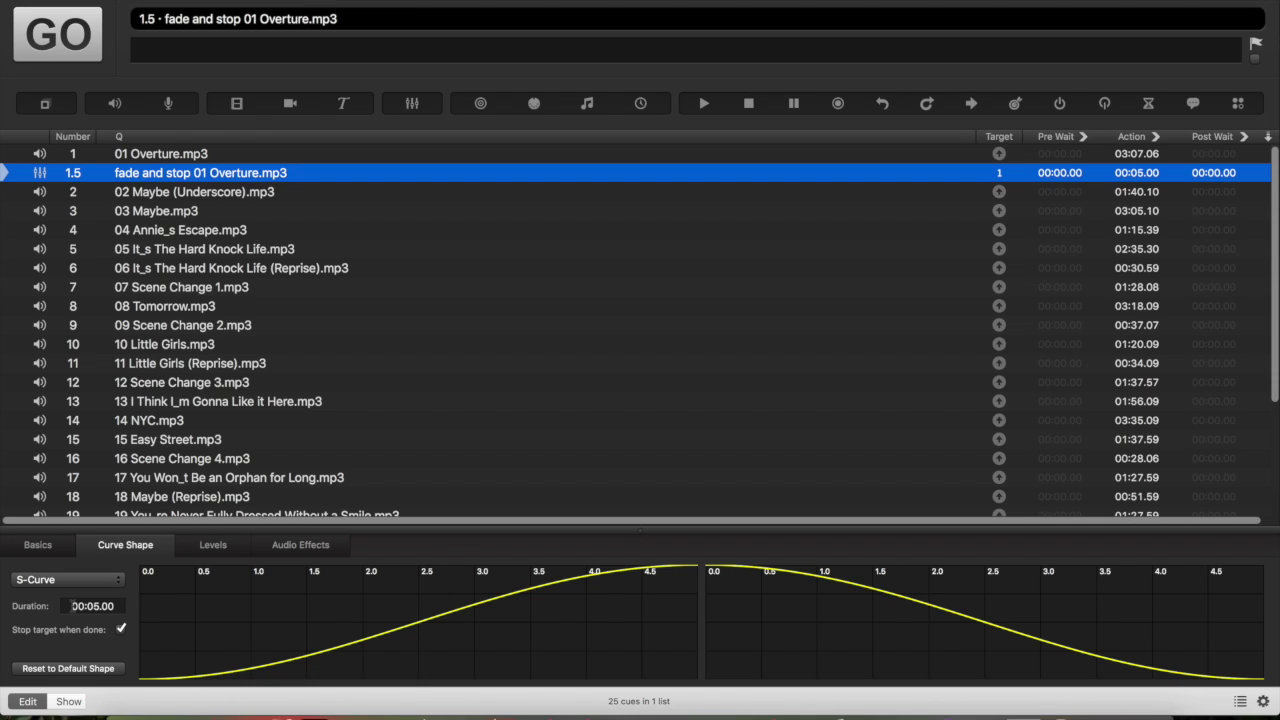
Move cue 2's start marker to 00:03.982, shortening it from 01:40.10 to 01:36.12
key("Down")
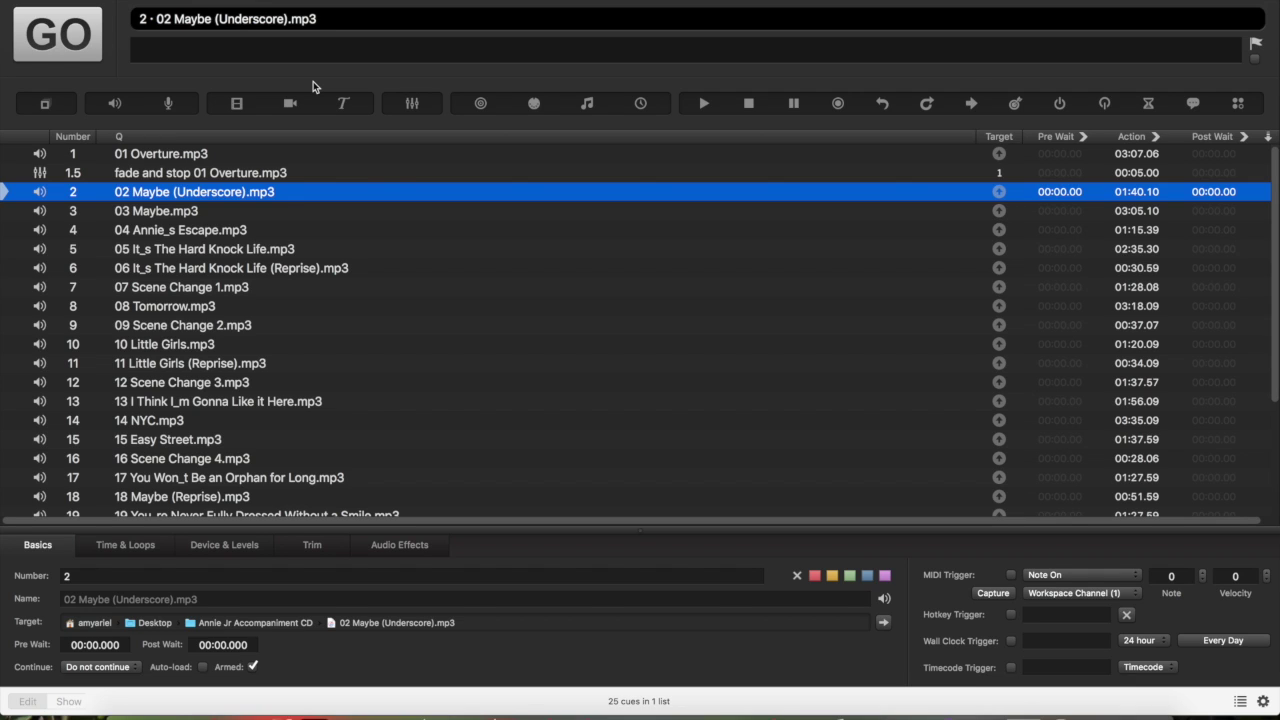
left_click(158, 547)
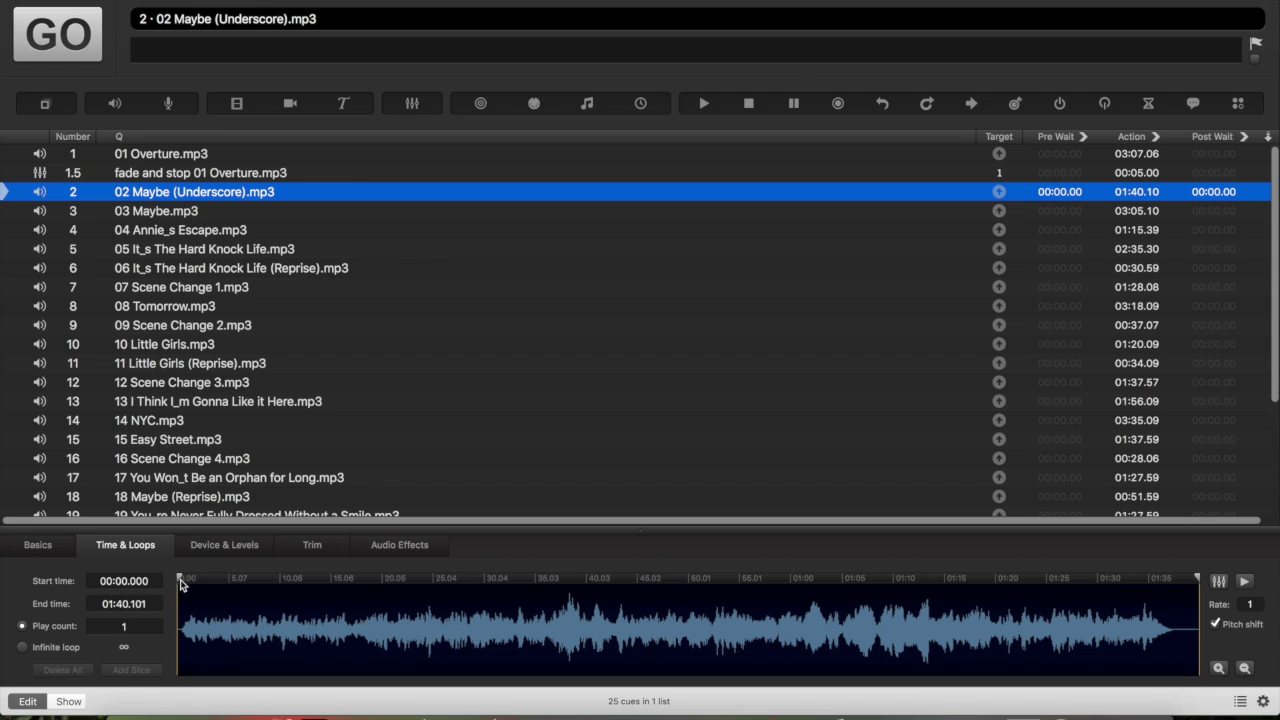
left_click_drag(181, 583, 217, 578)
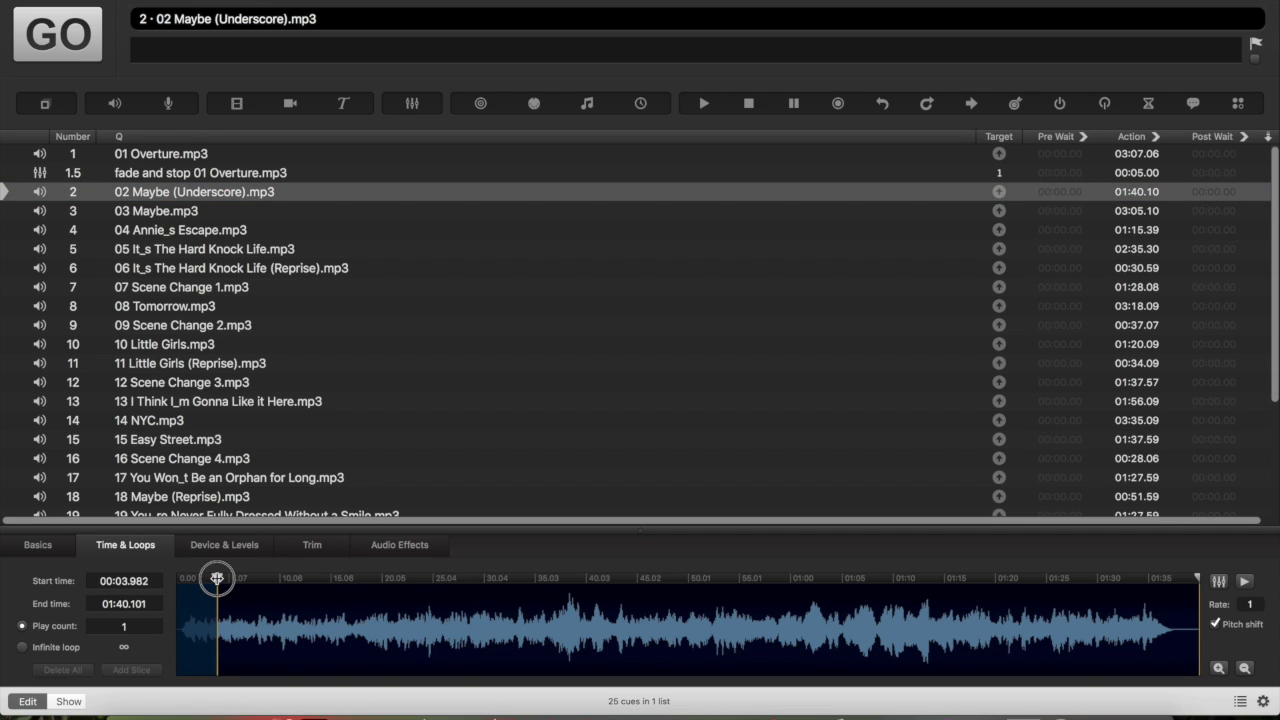
left_click(133, 580)
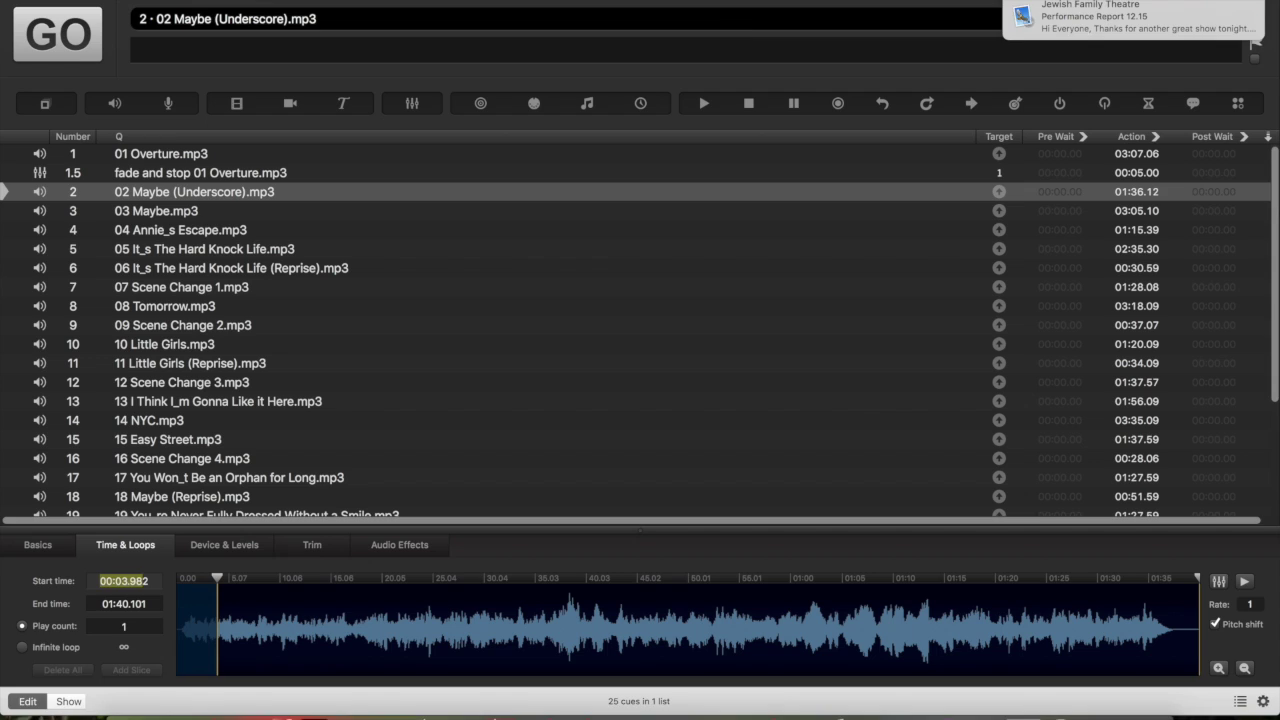
Save the workspace on the Desktop under the name 'Annie Jr'
left_click(463, 199)
key("super+s")
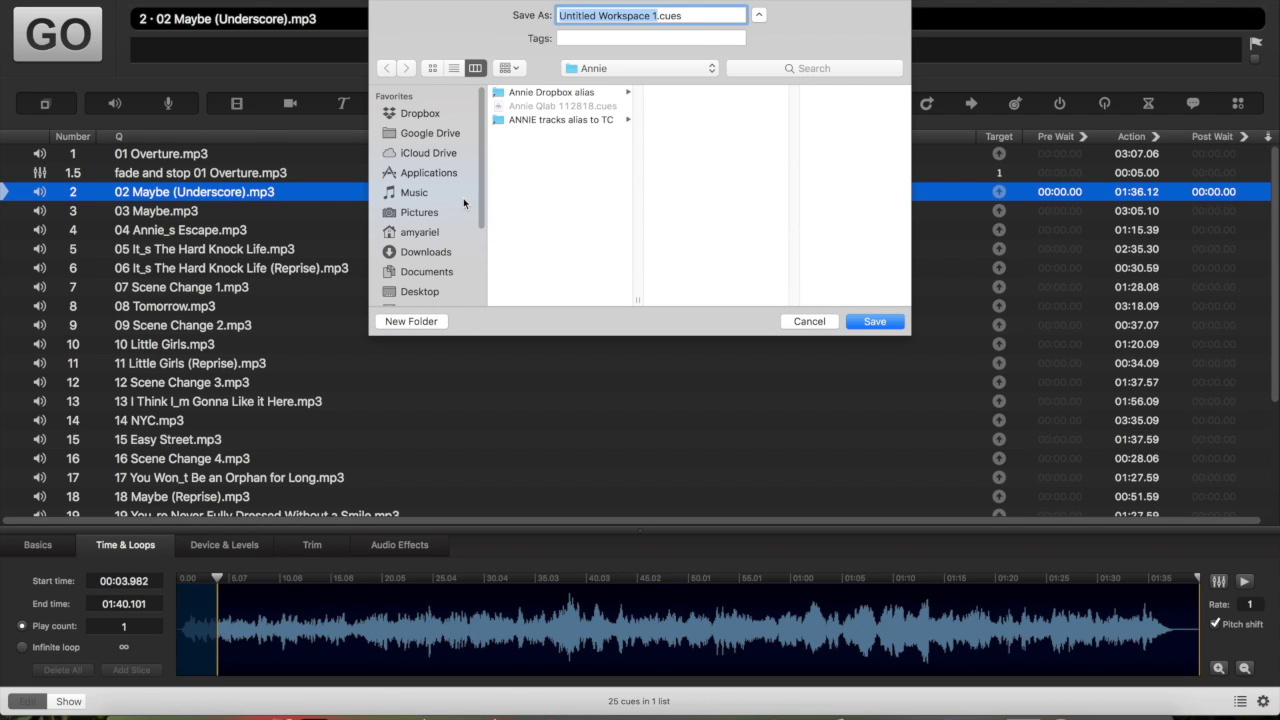
type("Annie Jr")
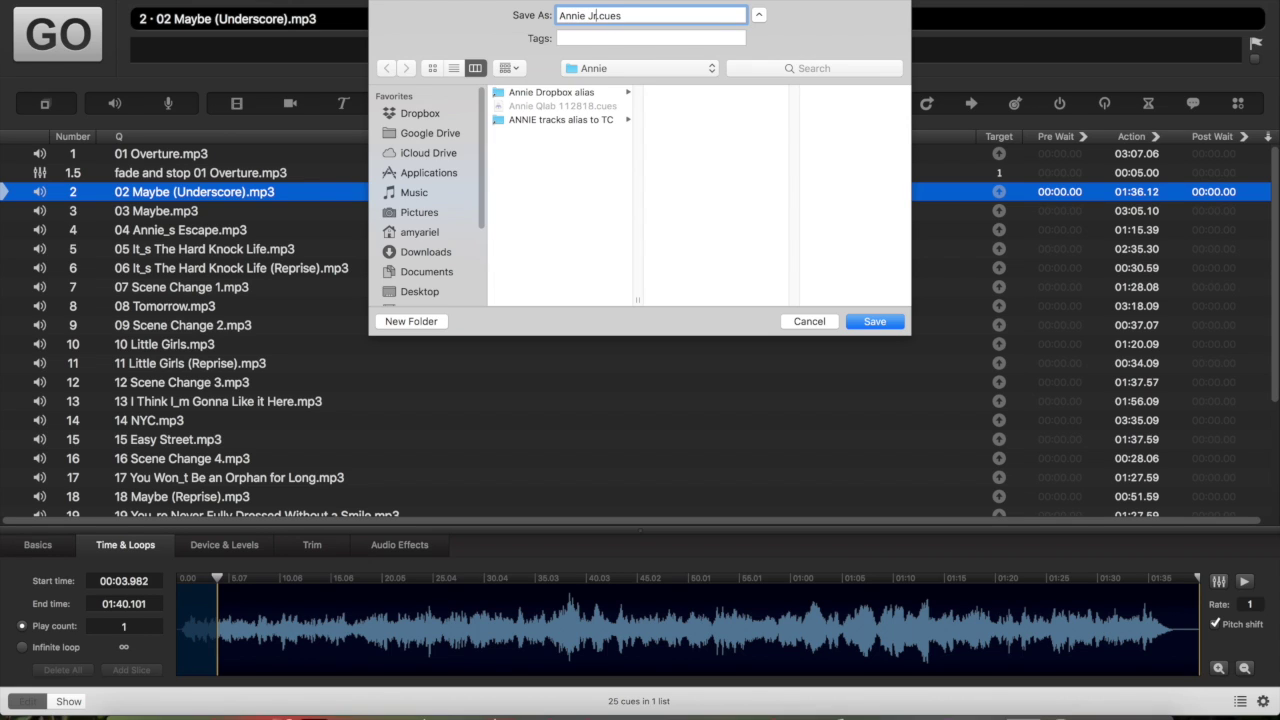
scroll(460, 175, "down", 2)
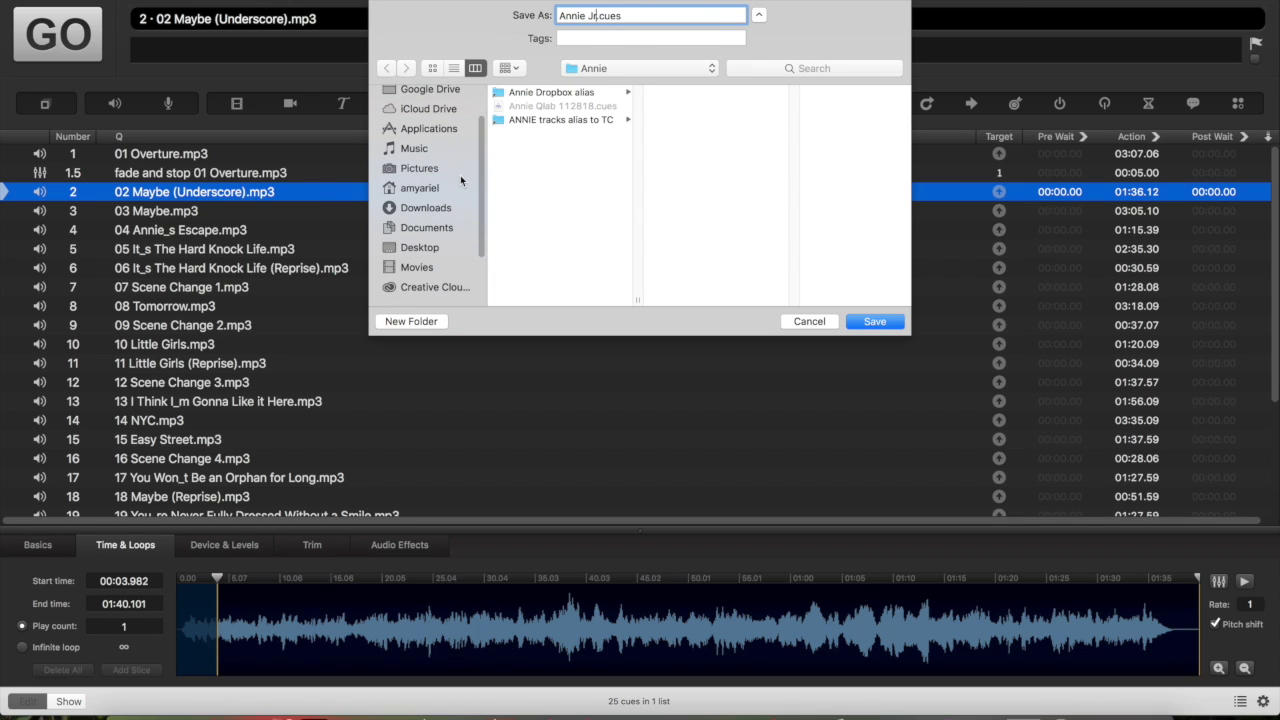
left_click(436, 247)
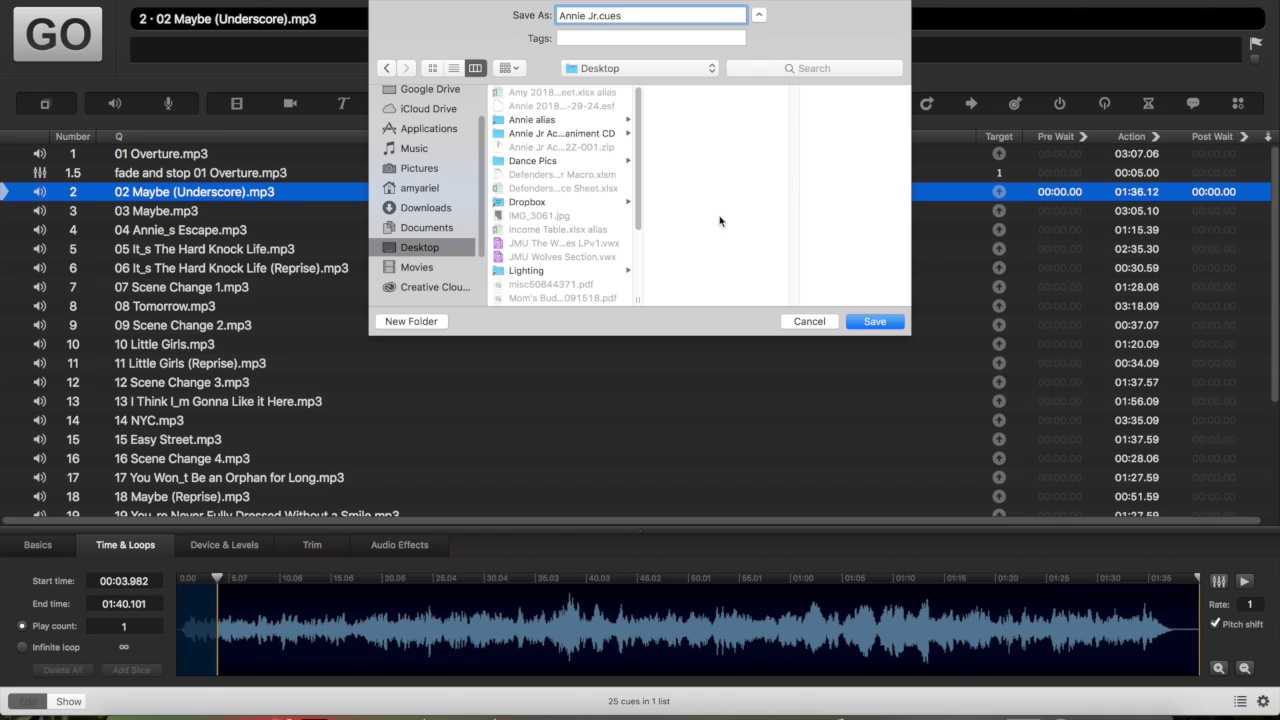
left_click(866, 321)
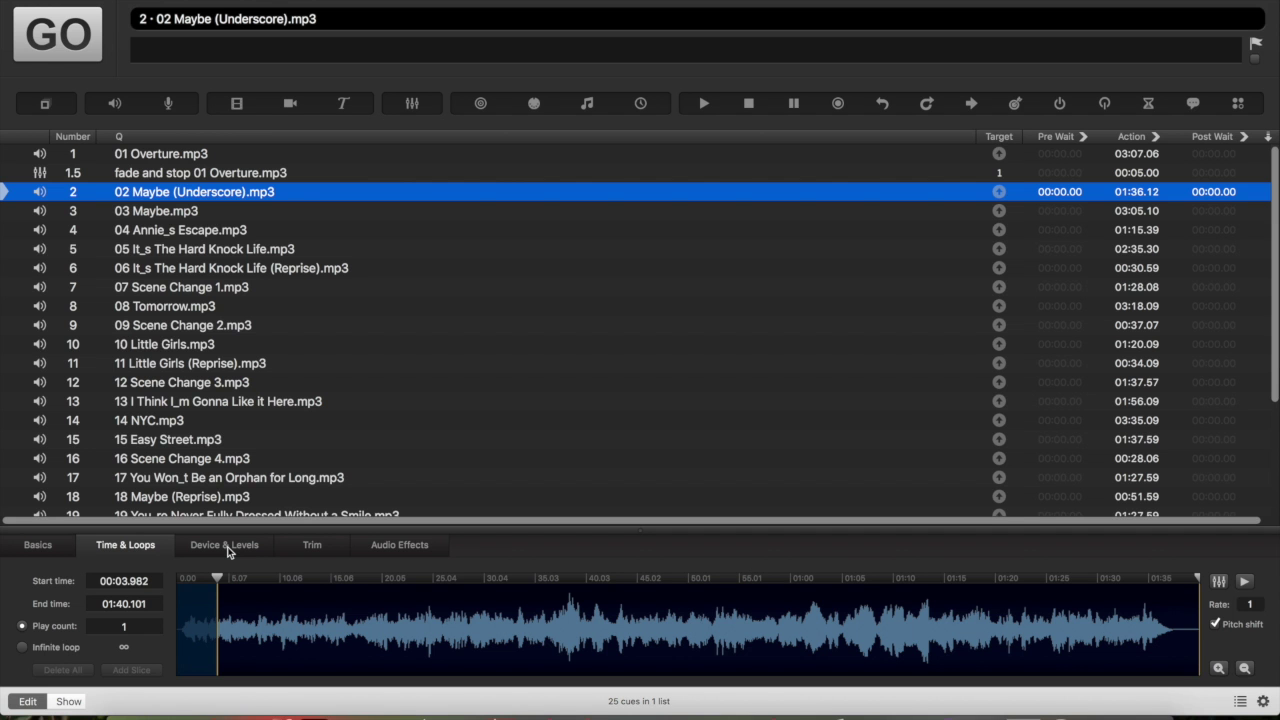
In Show mode, test-play cue 2, stop it, and bring up the cue lists panel
left_click(69, 701)
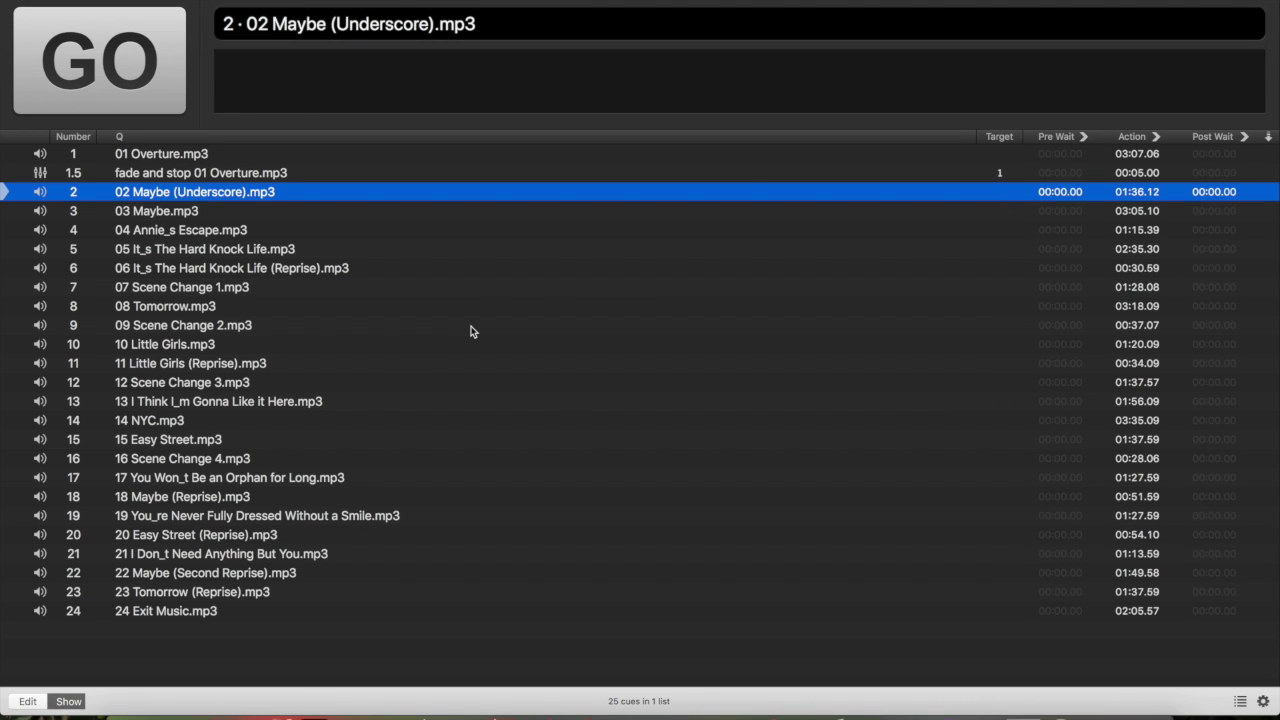
key("space")
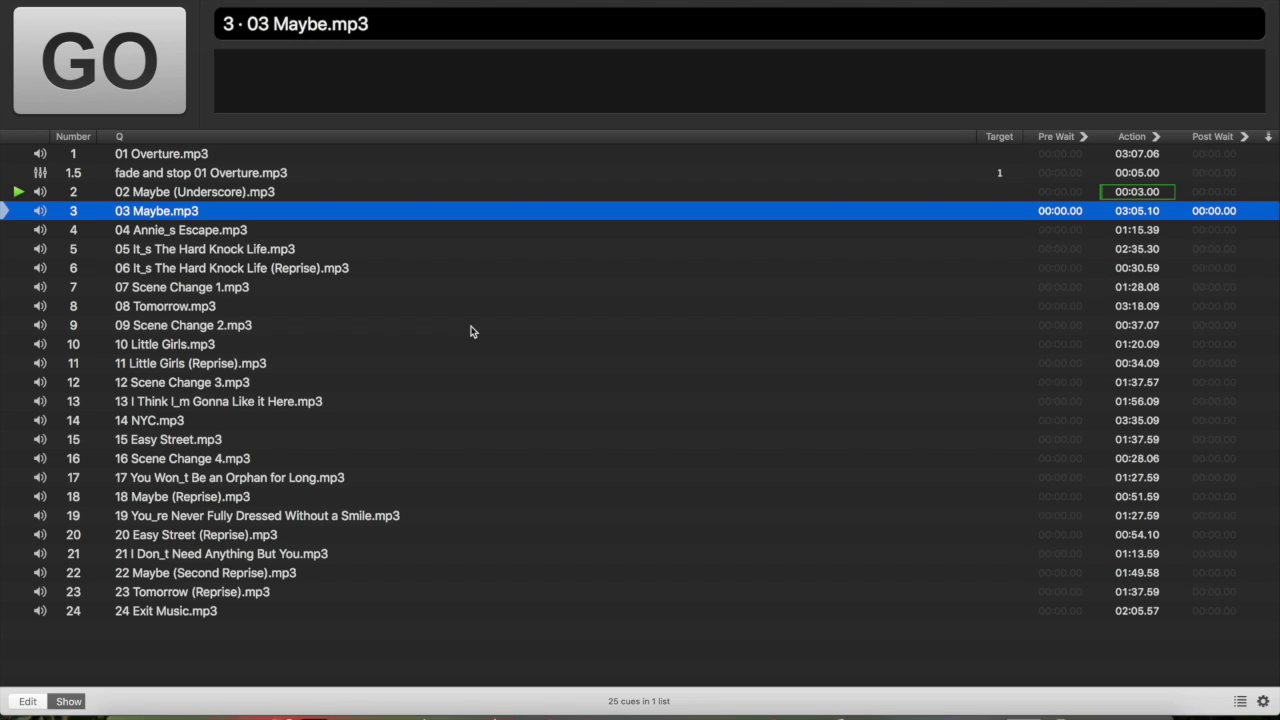
key("Escape")
left_click(1240, 702)
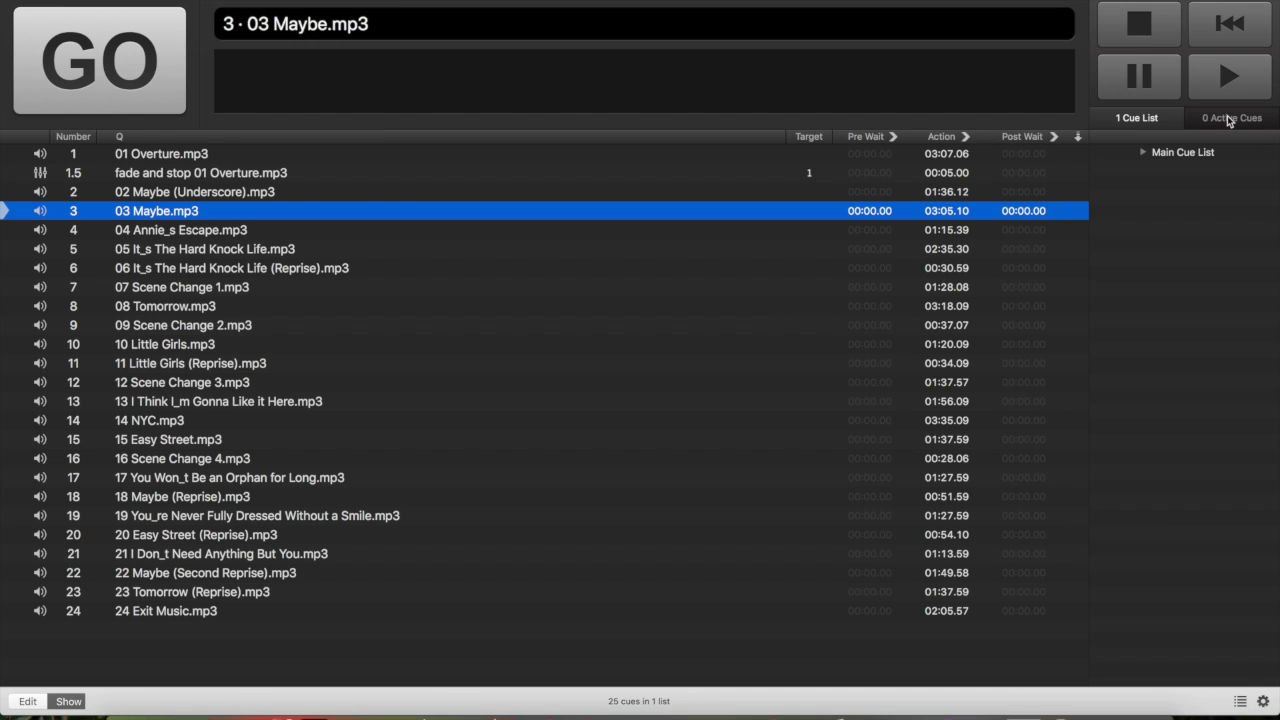
Show the Active Cues panel, then play cue 3 '03 Maybe.mp3' from about two minutes in
left_click(1230, 119)
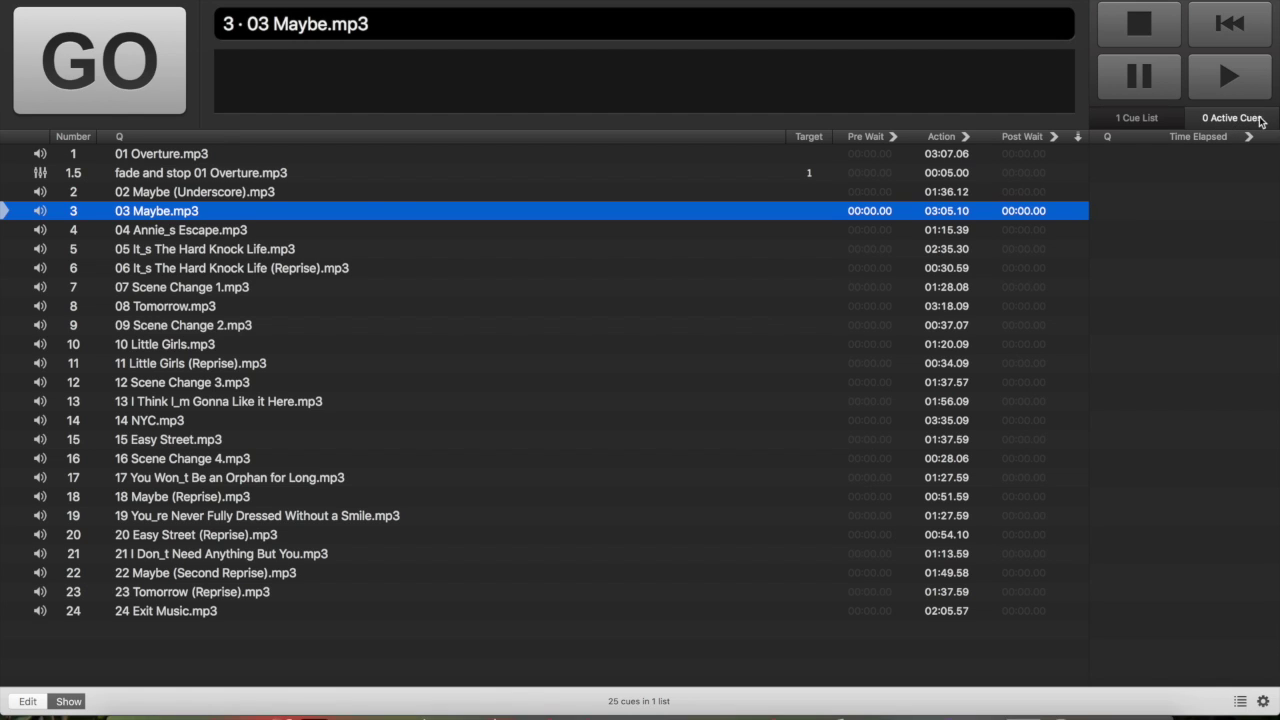
key("space")
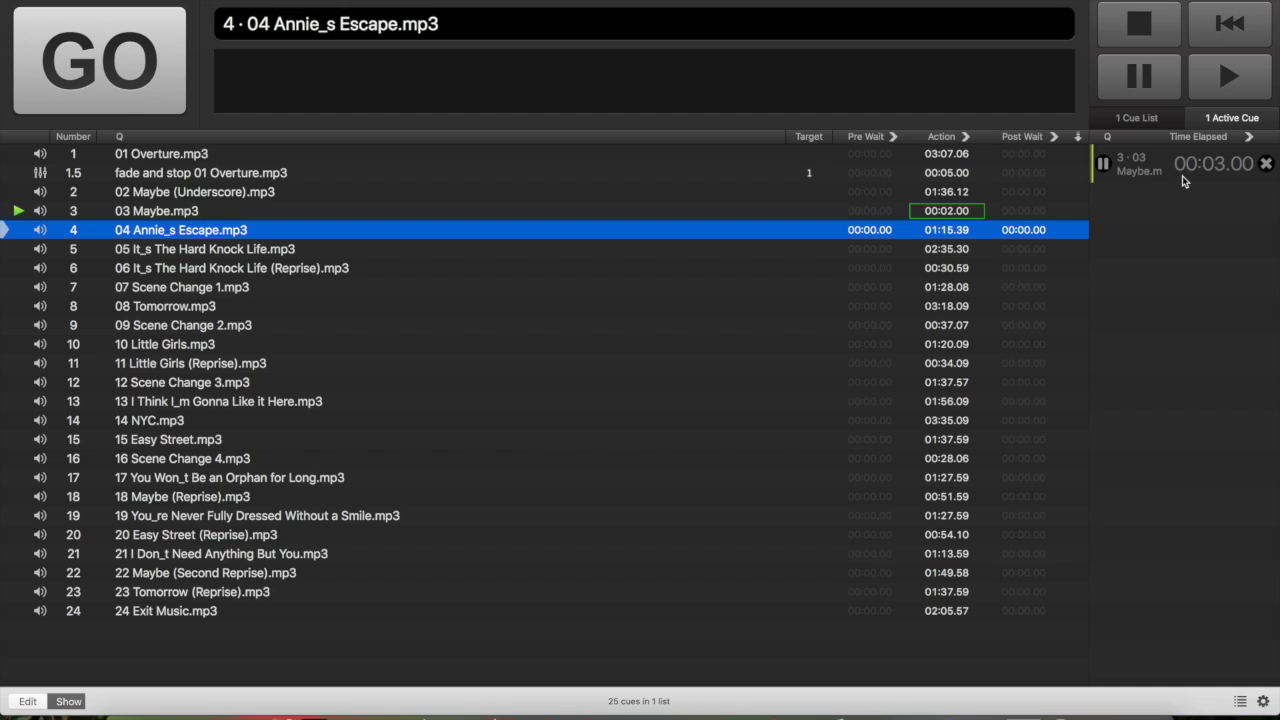
mouse_move(1183, 180)
left_mouse_down()
mouse_move(1140, 178)
mouse_move(1176, 180)
left_mouse_up()
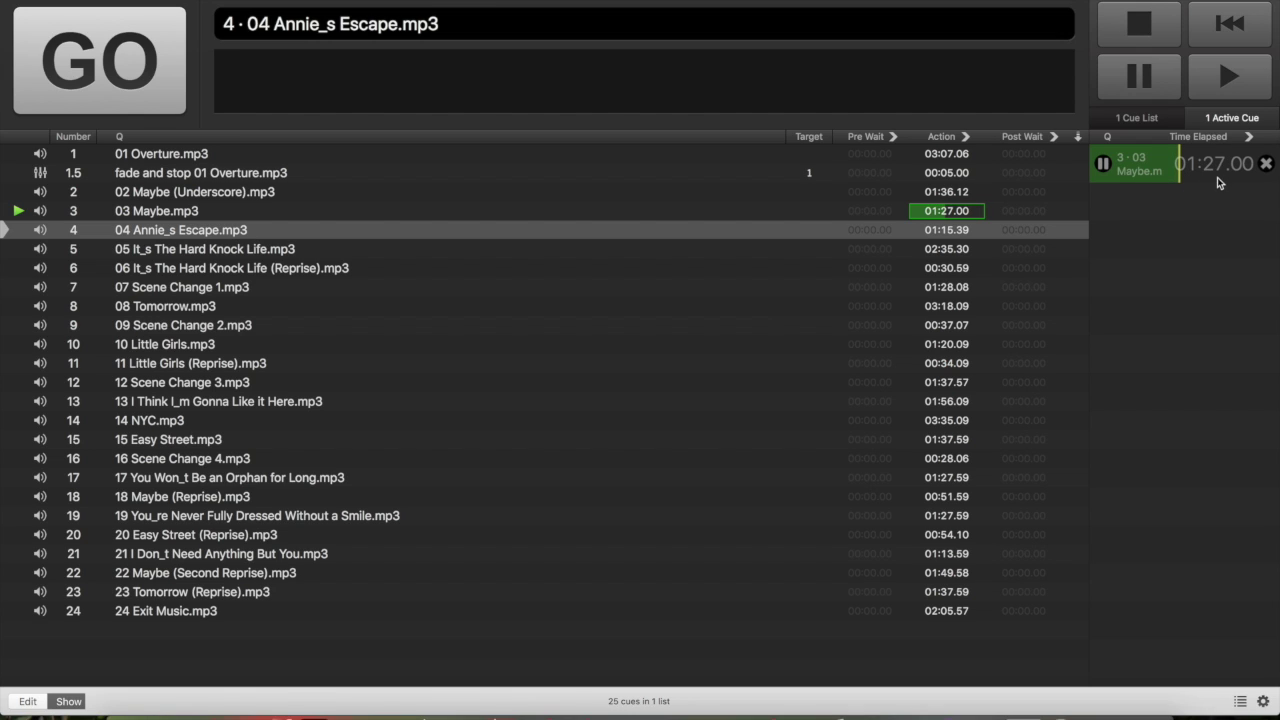
left_click(1219, 185)
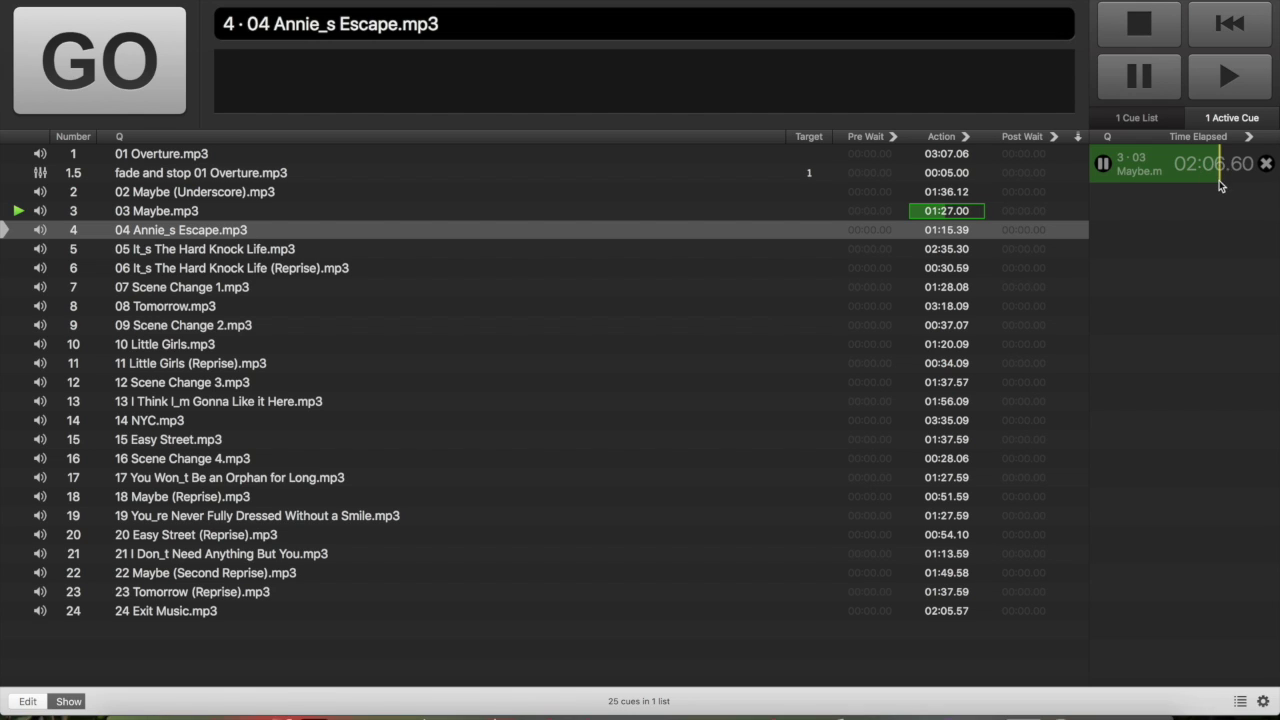